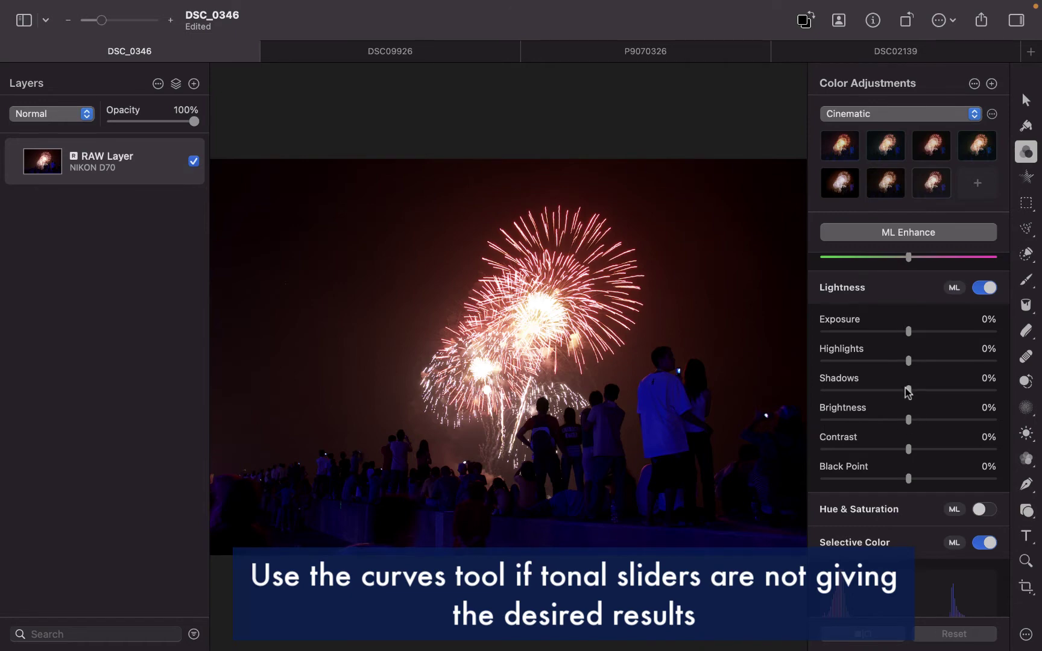
- Try brightening the fireworks photo's shadows, reset them to 0%, and slightly dim the highlights
{"action": "left_click_drag", "start_coordinate": [908, 391], "coordinate": [984, 390]}
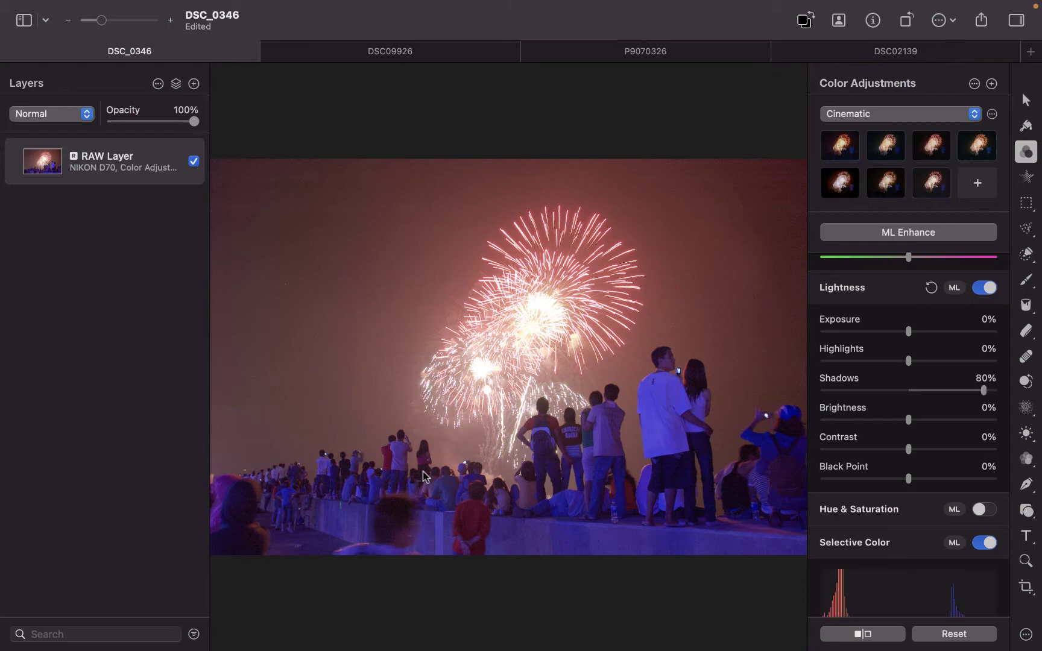
{"action": "key", "text": "super+z"}
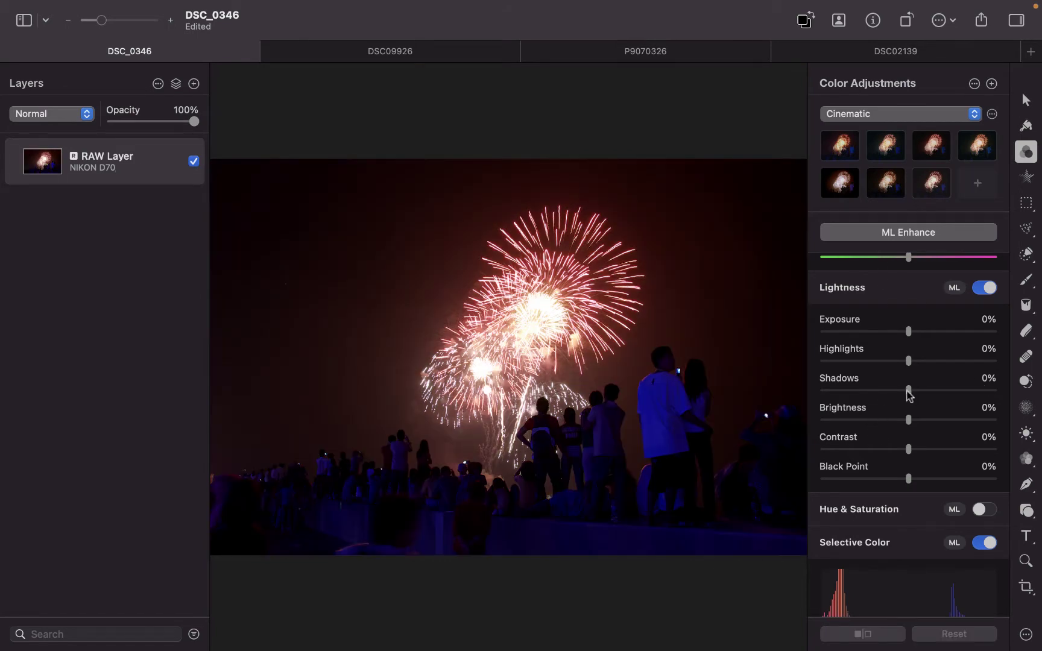
{"action": "left_click_drag", "start_coordinate": [915, 395], "coordinate": [961, 393]}
{"action": "double_click", "coordinate": [928, 393]}
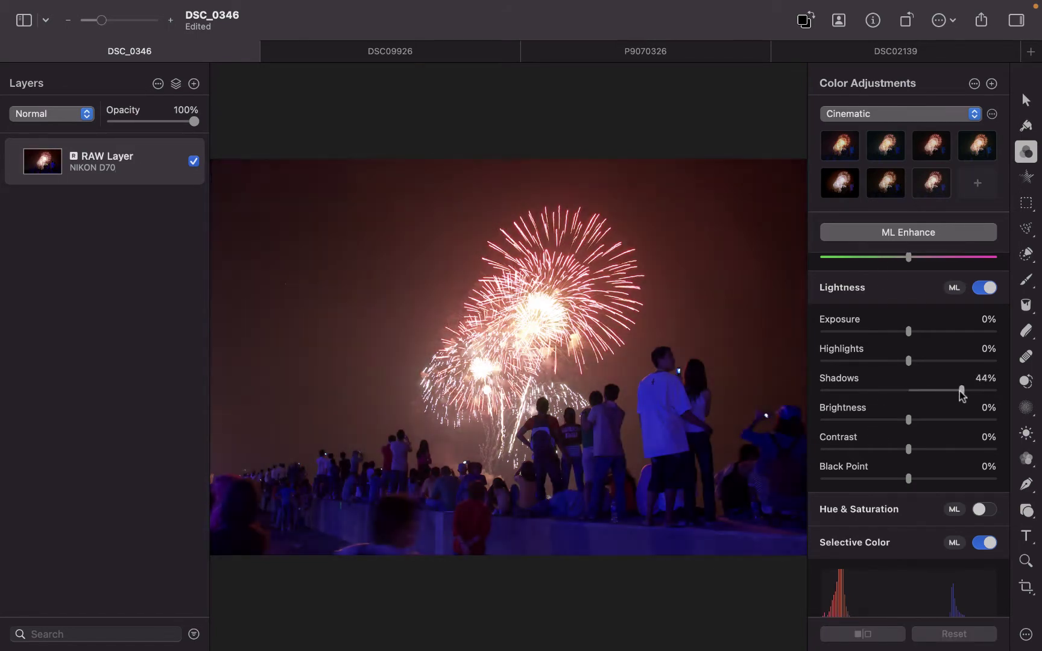
{"action": "double_click", "coordinate": [906, 394]}
{"action": "mouse_move", "coordinate": [909, 362]}
{"action": "left_mouse_down"}
{"action": "mouse_move", "coordinate": [815, 357]}
{"action": "mouse_move", "coordinate": [906, 362]}
{"action": "left_mouse_up"}
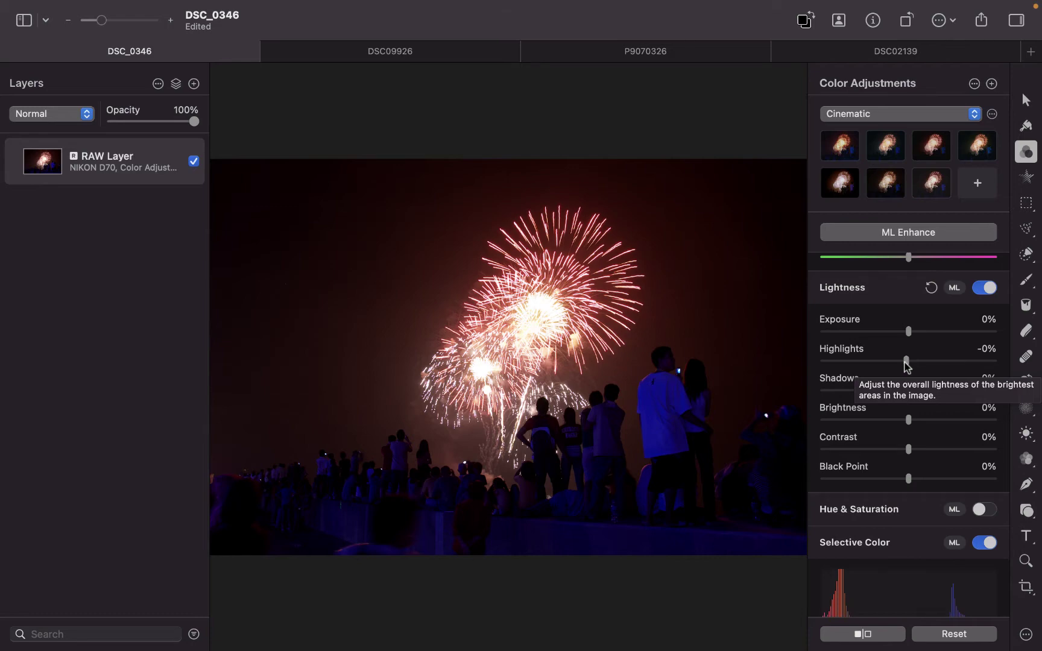
- Add a Curves adjustment via Format > Color Adjustments > Curves
{"action": "scroll", "coordinate": [865, 412], "scroll_direction": "down", "scroll_amount": 5}
{"action": "mouse_move", "coordinate": [412, 6]}
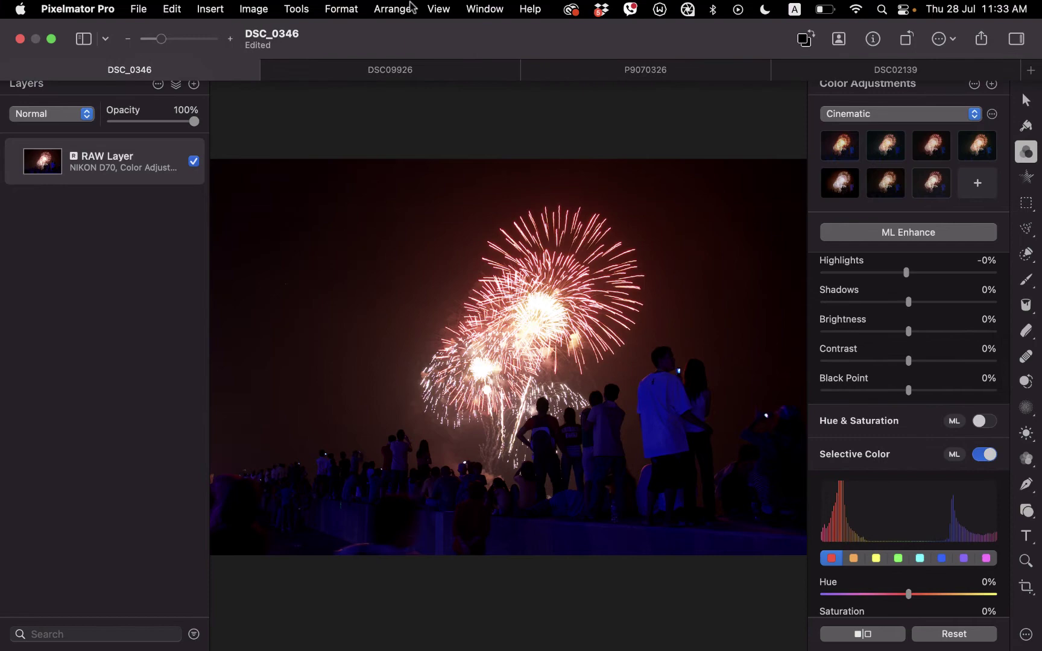
{"action": "left_click", "coordinate": [342, 8]}
{"action": "mouse_move", "coordinate": [384, 154]}
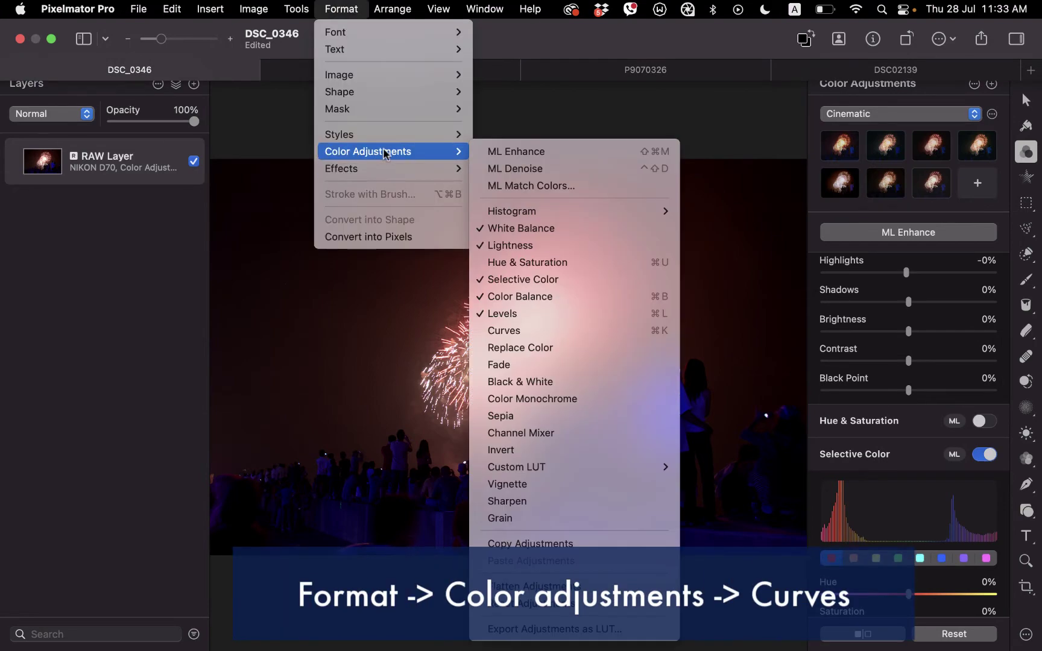
{"action": "left_click", "coordinate": [557, 333]}
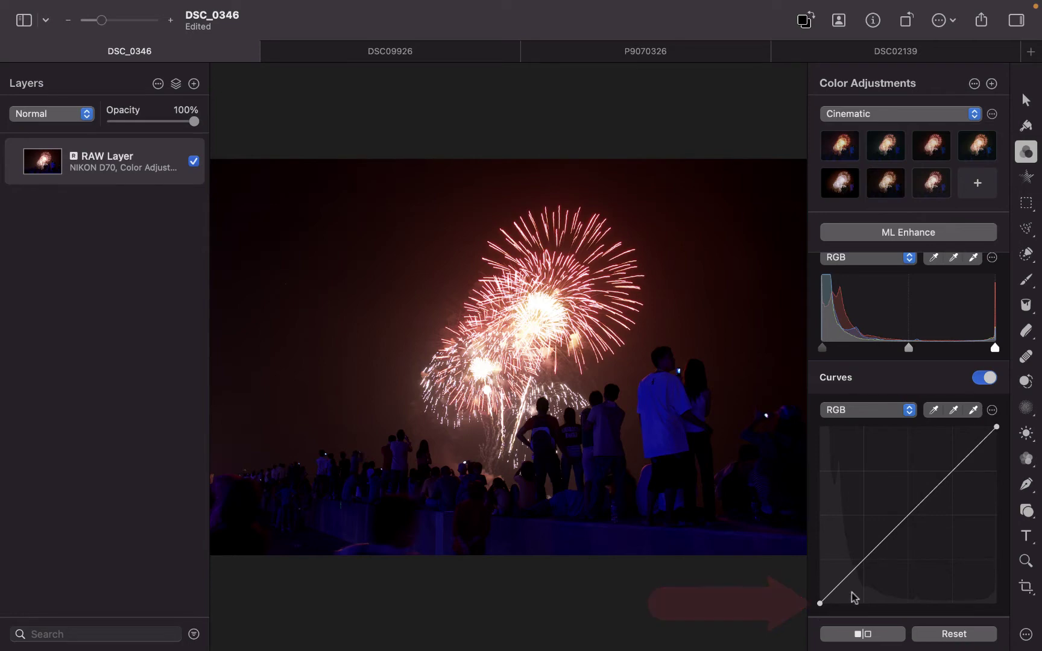
{"action": "mouse_move", "coordinate": [998, 427]}
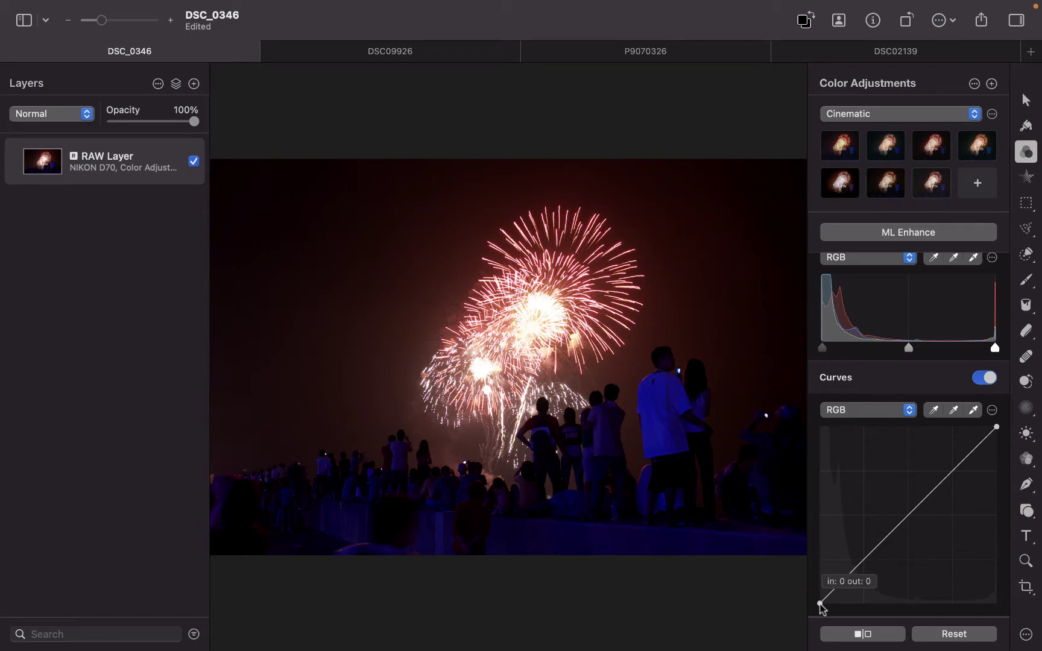
{"action": "mouse_move", "coordinate": [820, 603]}
{"action": "left_mouse_down"}
{"action": "mouse_move", "coordinate": [819, 563]}
{"action": "mouse_move", "coordinate": [820, 603]}
{"action": "left_mouse_up"}
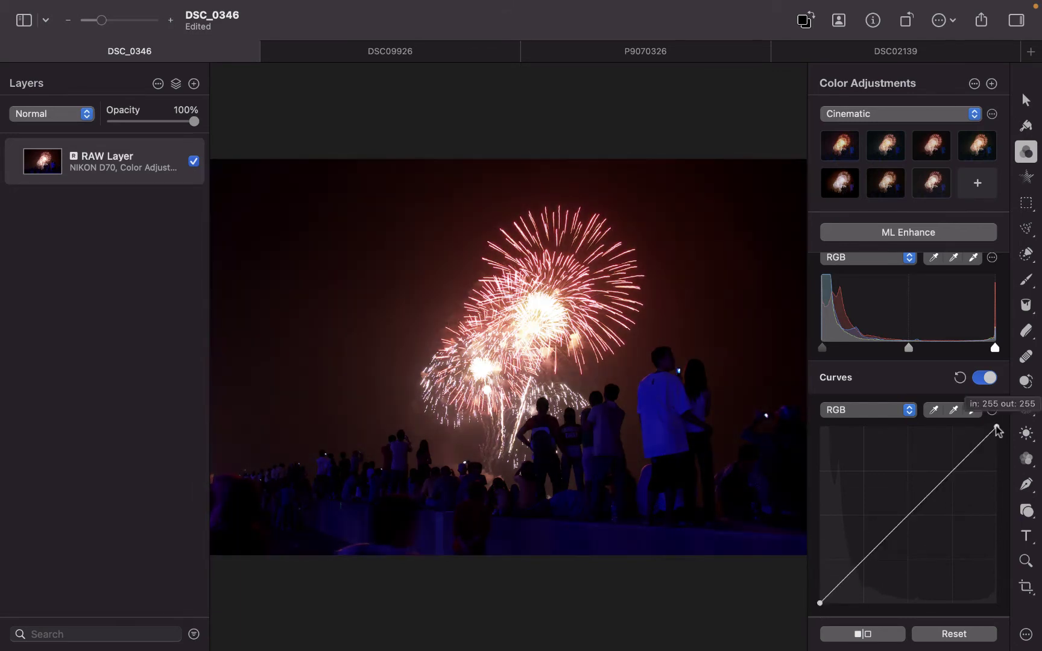
{"action": "mouse_move", "coordinate": [996, 429]}
{"action": "left_mouse_down"}
{"action": "mouse_move", "coordinate": [996, 486]}
{"action": "mouse_move", "coordinate": [1001, 420]}
{"action": "mouse_move", "coordinate": [999, 430]}
{"action": "left_mouse_up"}
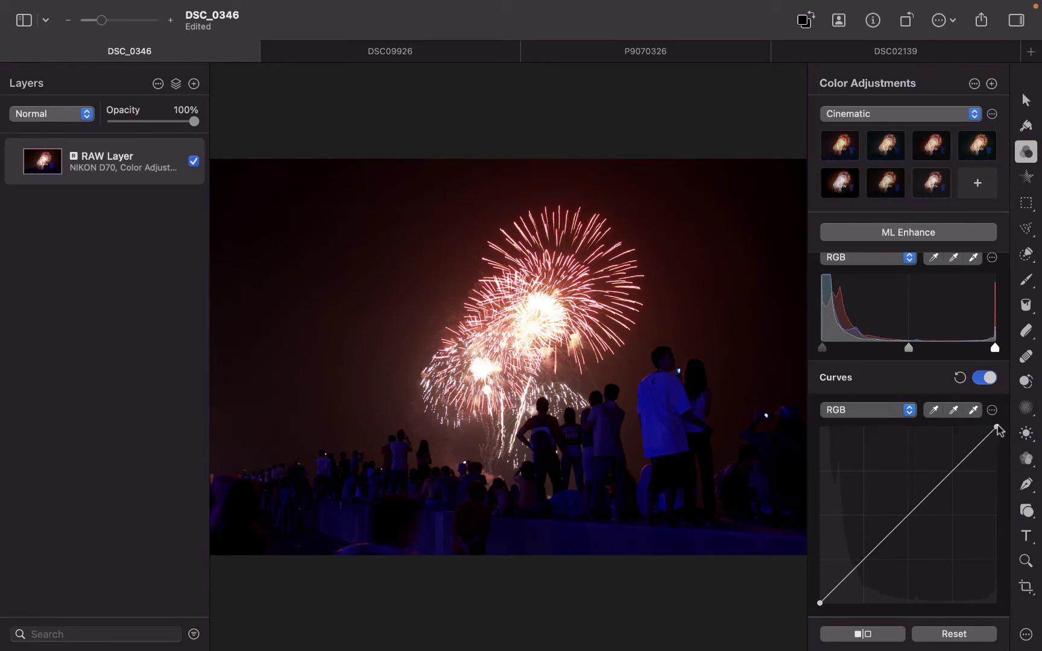
{"action": "left_click_drag", "start_coordinate": [998, 431], "coordinate": [999, 449]}
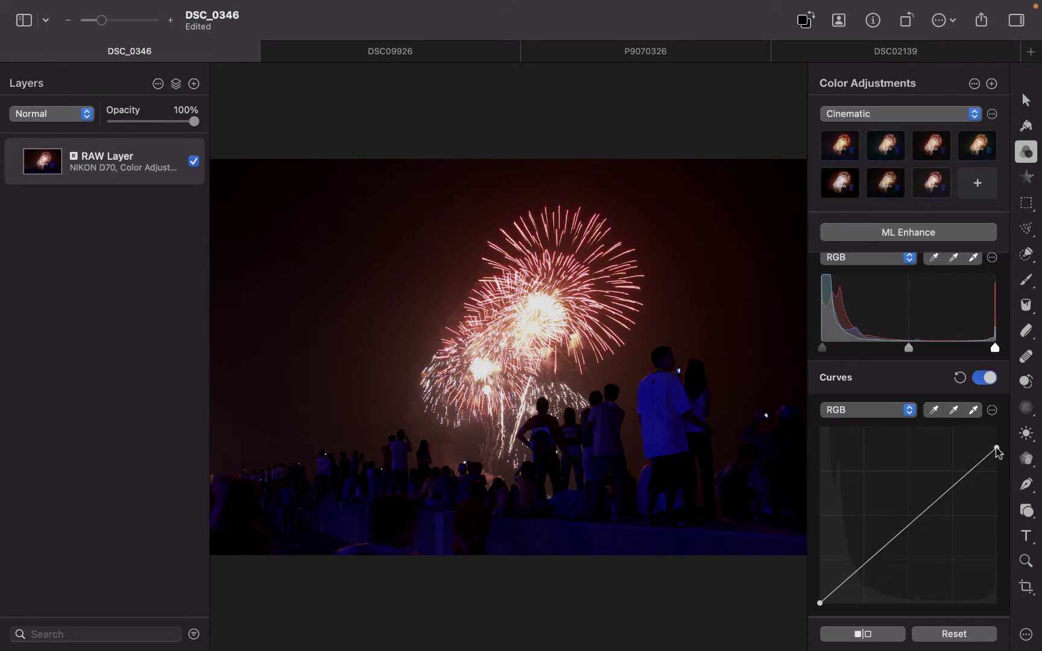
{"action": "left_click_drag", "start_coordinate": [998, 451], "coordinate": [996, 426]}
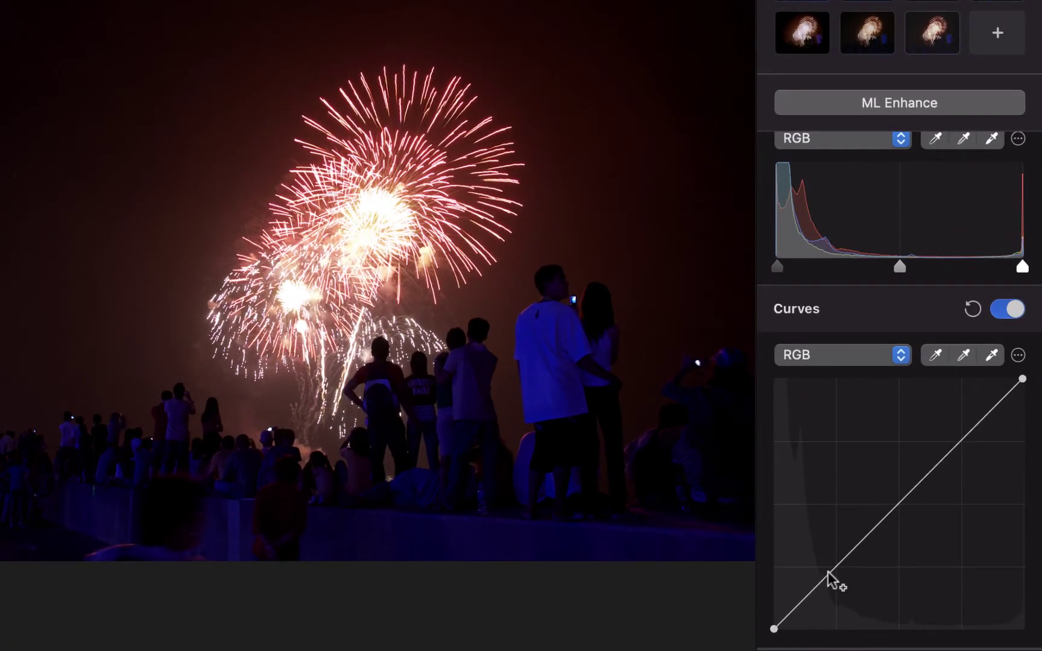
{"action": "left_click", "coordinate": [895, 506]}
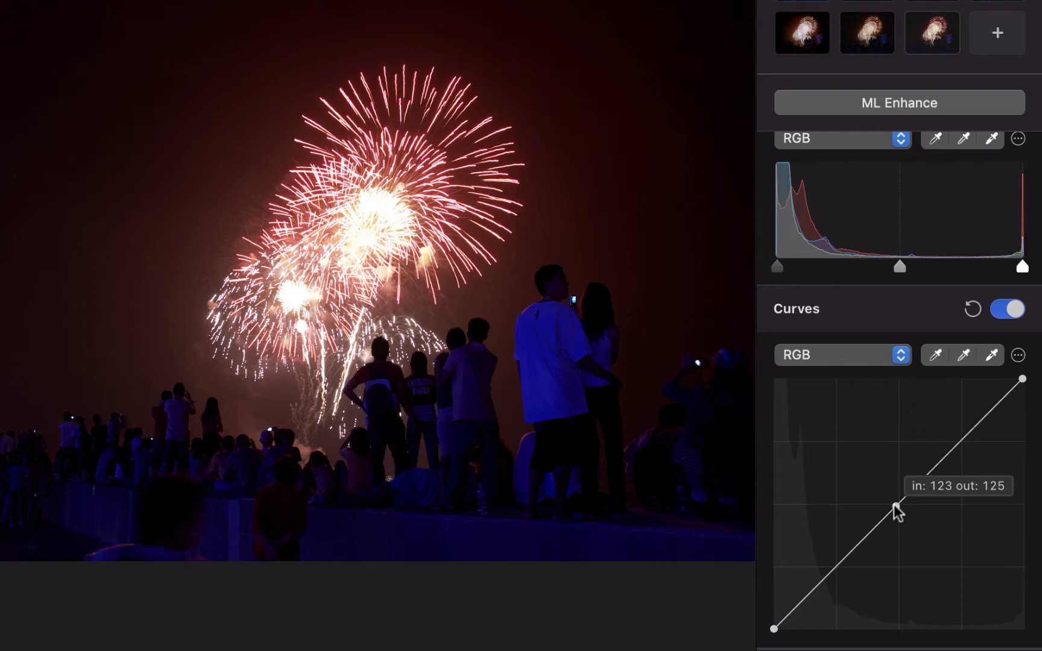
{"action": "mouse_move", "coordinate": [895, 506]}
{"action": "left_mouse_down"}
{"action": "mouse_move", "coordinate": [866, 484]}
{"action": "mouse_move", "coordinate": [909, 535]}
{"action": "mouse_move", "coordinate": [856, 507]}
{"action": "mouse_move", "coordinate": [903, 538]}
{"action": "mouse_move", "coordinate": [858, 510]}
{"action": "mouse_move", "coordinate": [879, 509]}
{"action": "left_mouse_up"}
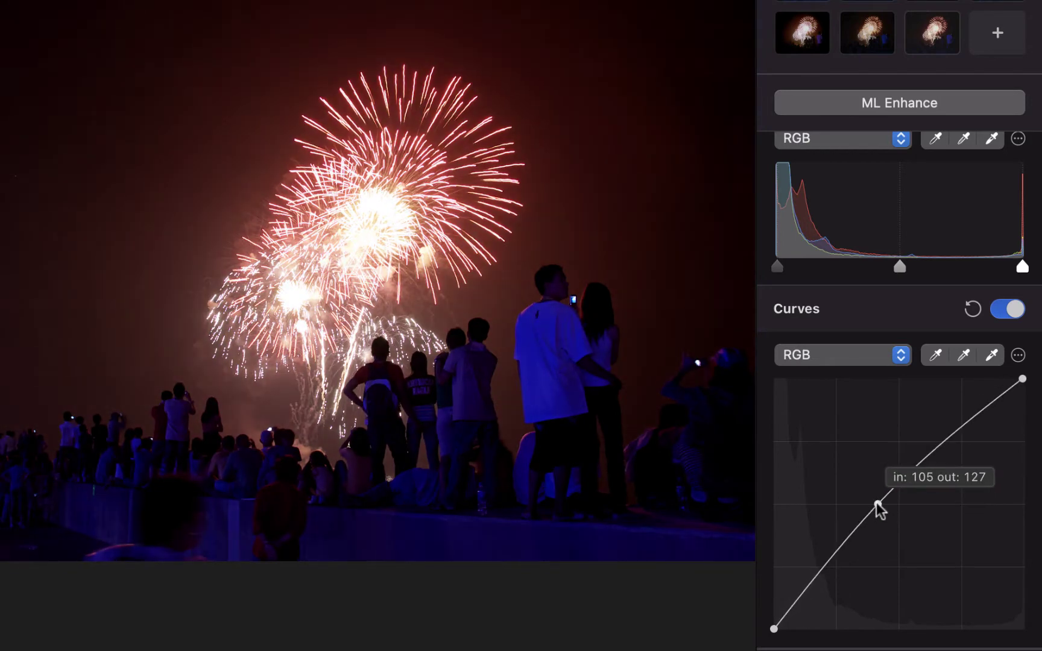
{"action": "left_click", "coordinate": [836, 550]}
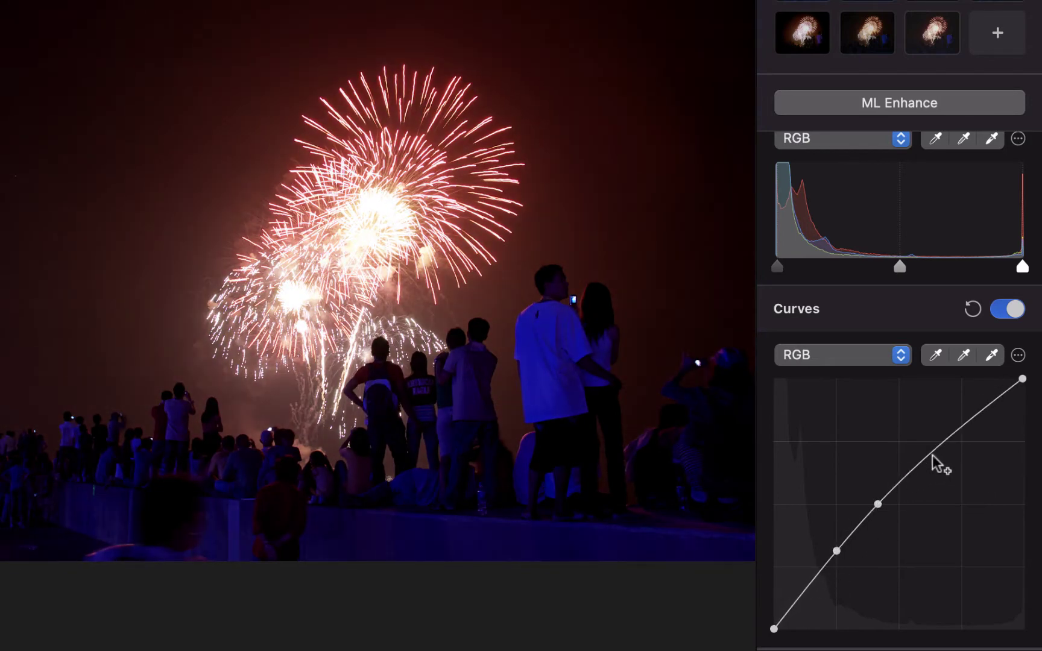
{"action": "left_click_drag", "start_coordinate": [934, 459], "coordinate": [915, 439]}
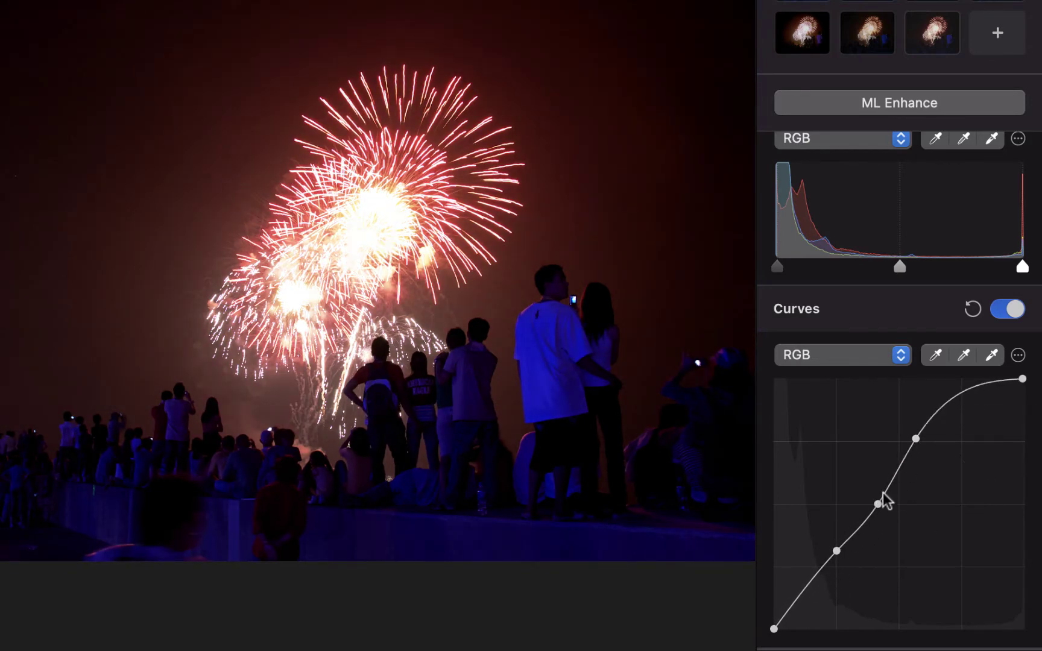
{"action": "left_click_drag", "start_coordinate": [838, 550], "coordinate": [821, 540]}
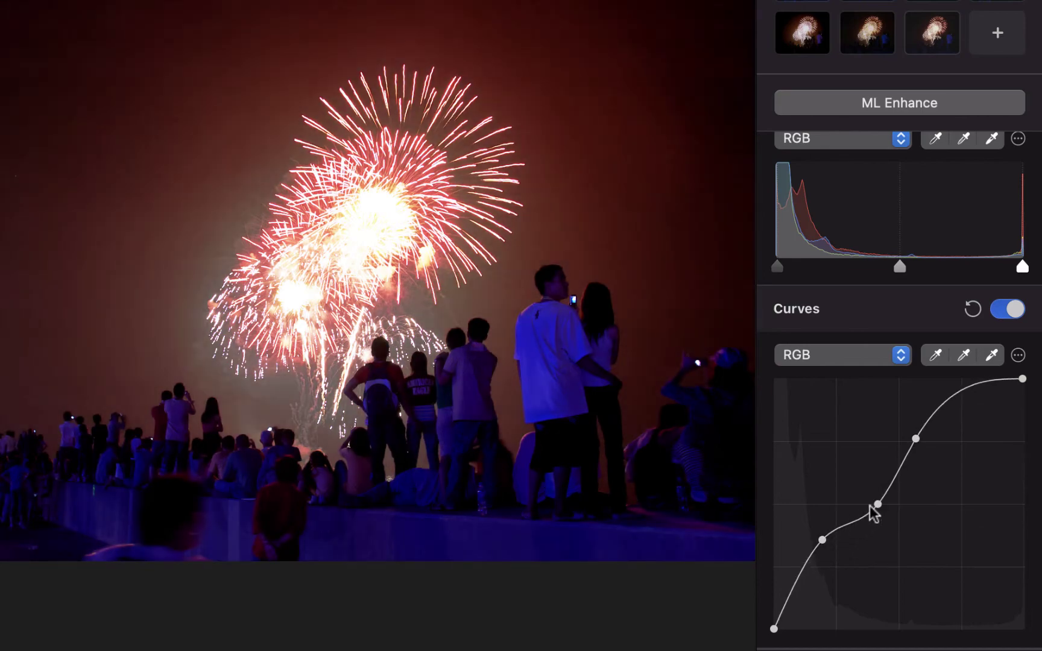
{"action": "left_click", "coordinate": [878, 505]}
{"action": "mouse_move", "coordinate": [877, 505]}
{"action": "left_mouse_down"}
{"action": "mouse_move", "coordinate": [860, 477]}
{"action": "mouse_move", "coordinate": [885, 518]}
{"action": "mouse_move", "coordinate": [846, 482]}
{"action": "mouse_move", "coordinate": [867, 498]}
{"action": "left_mouse_up"}
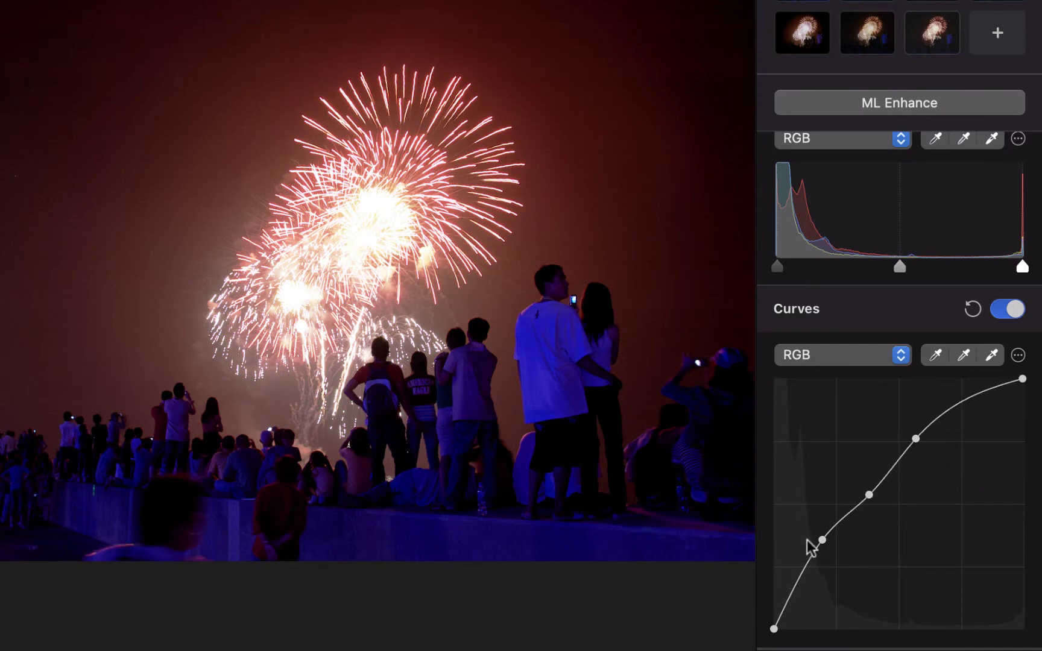
{"action": "left_click_drag", "start_coordinate": [916, 438], "coordinate": [918, 438]}
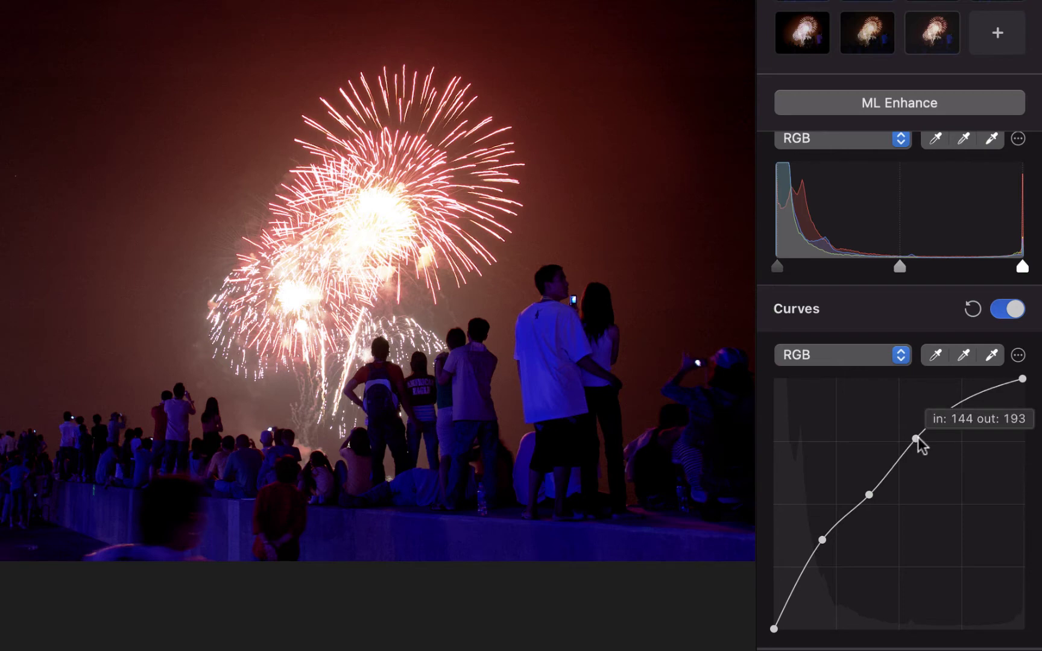
{"action": "left_click_drag", "start_coordinate": [917, 438], "coordinate": [592, 465]}
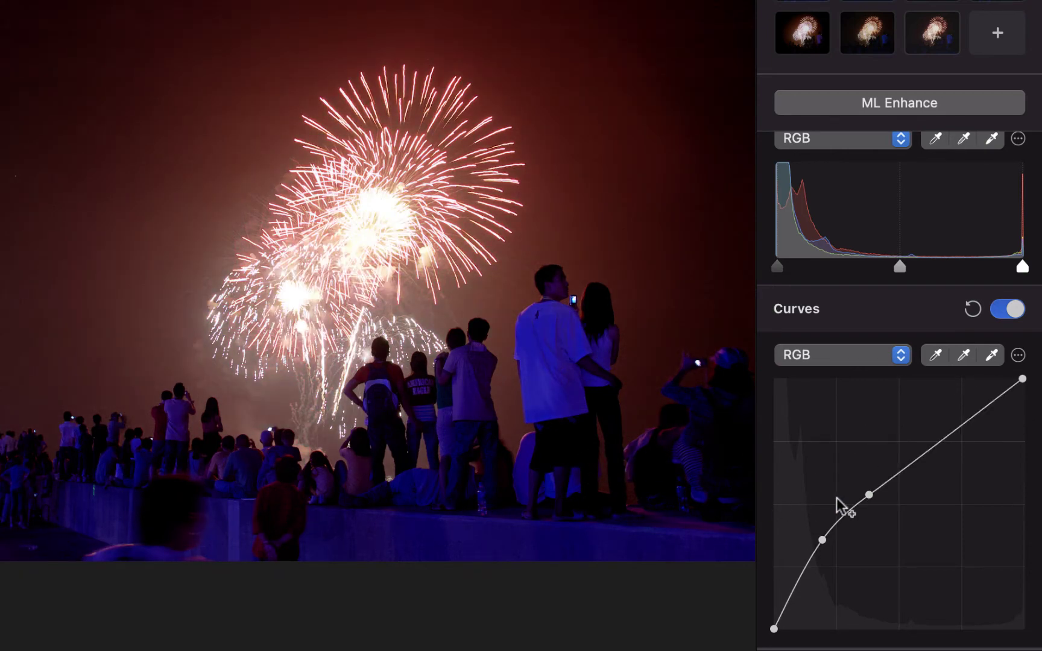
{"action": "left_click_drag", "start_coordinate": [871, 494], "coordinate": [632, 491]}
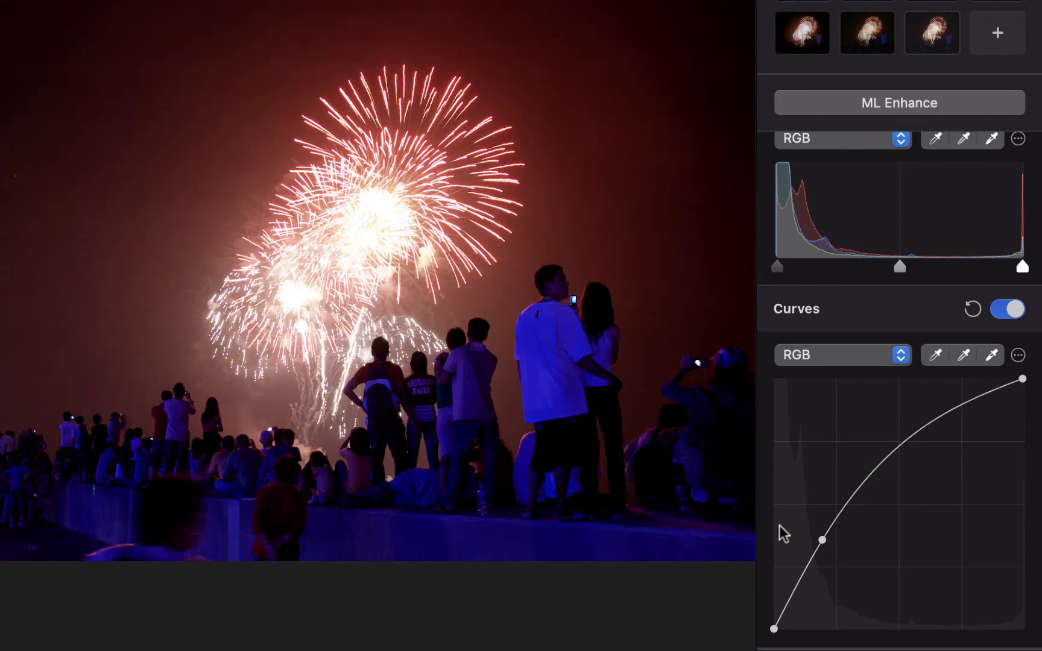
{"action": "left_click_drag", "start_coordinate": [824, 545], "coordinate": [627, 544]}
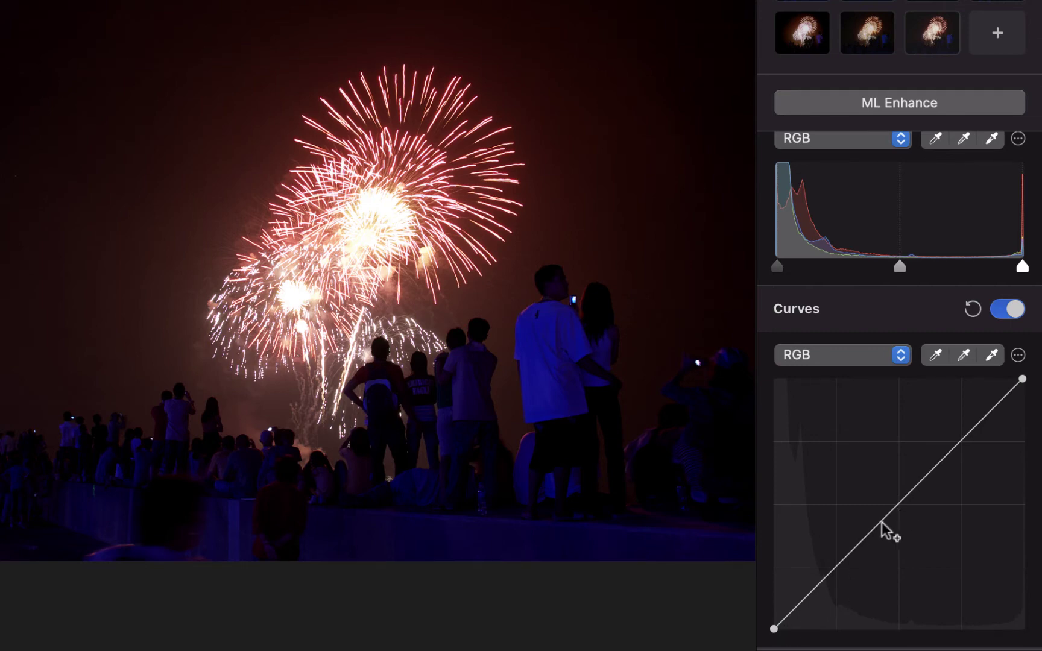
- Bend the RGB curve into a reverse S with a raised lower point and a lowered upper point
{"action": "left_click", "coordinate": [854, 549]}
{"action": "left_click_drag", "start_coordinate": [851, 552], "coordinate": [822, 532]}
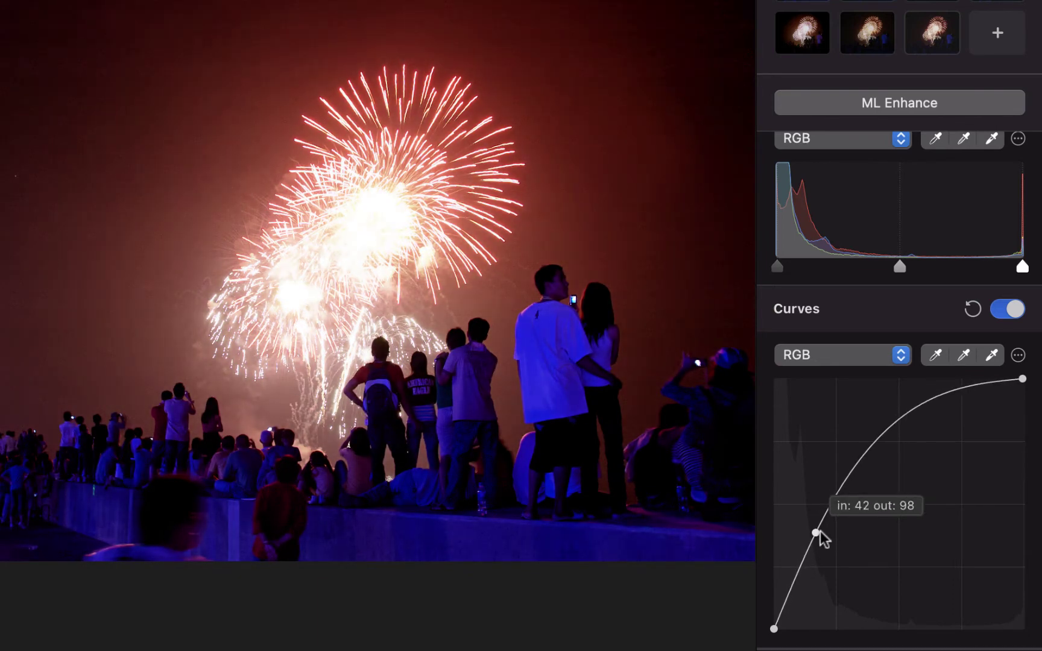
{"action": "left_click_drag", "start_coordinate": [820, 531], "coordinate": [817, 530]}
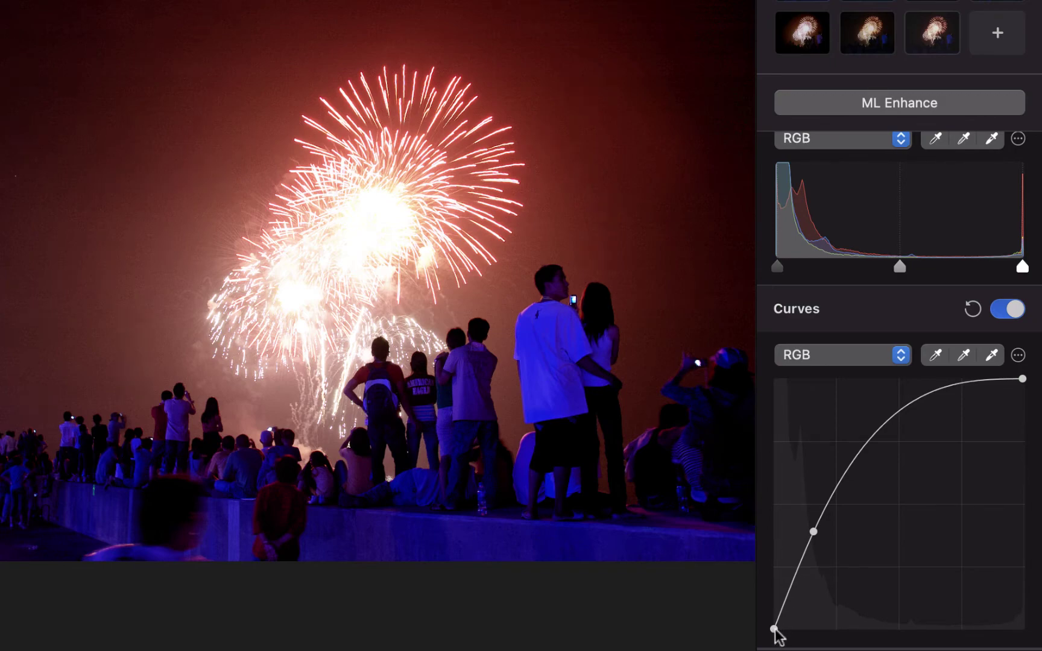
{"action": "left_click_drag", "start_coordinate": [775, 629], "coordinate": [774, 611]}
{"action": "mouse_move", "coordinate": [814, 532]}
{"action": "left_mouse_down"}
{"action": "mouse_move", "coordinate": [855, 546]}
{"action": "mouse_move", "coordinate": [811, 517]}
{"action": "mouse_move", "coordinate": [826, 532]}
{"action": "mouse_move", "coordinate": [811, 527]}
{"action": "left_mouse_up"}
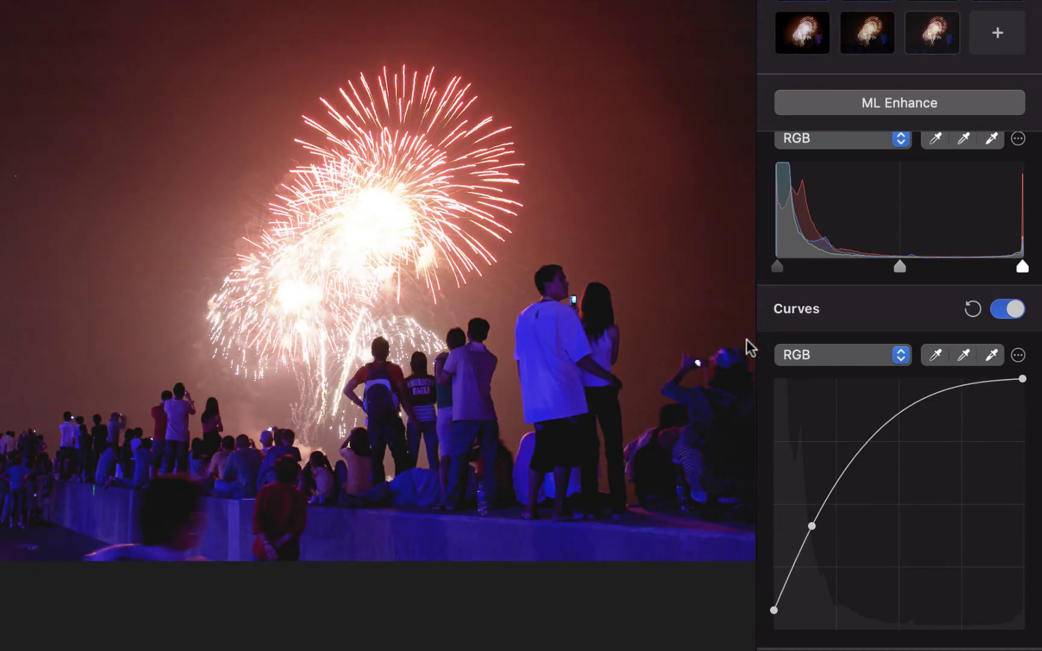
{"action": "left_click", "coordinate": [897, 415]}
{"action": "left_click_drag", "start_coordinate": [897, 414], "coordinate": [963, 463]}
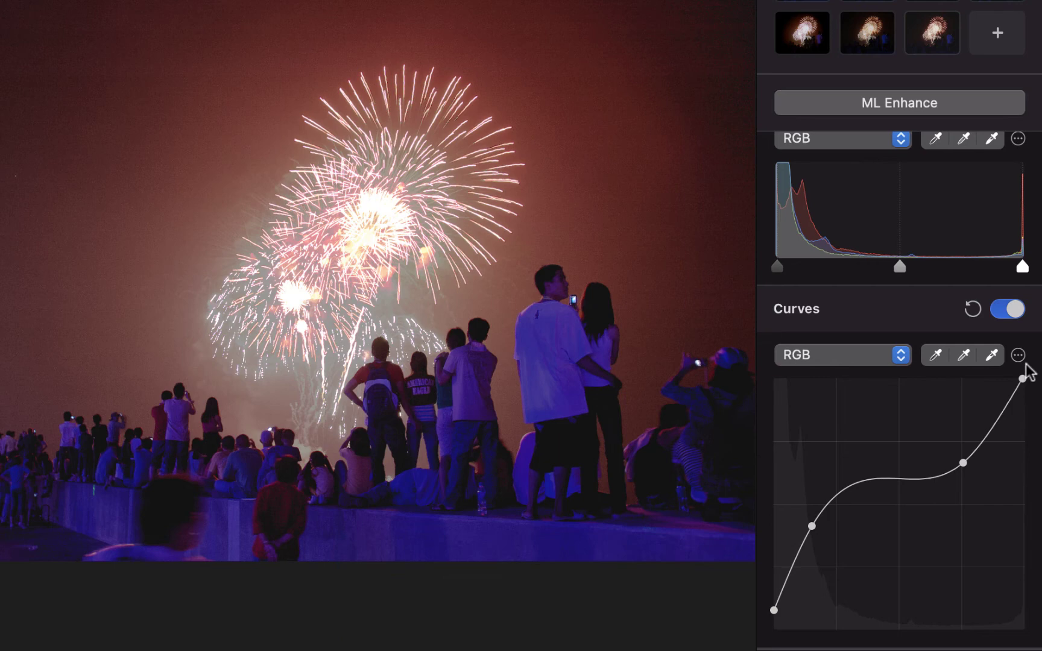
- Undo the reverse S-curve, then drag a test midtone point off the graph to keep the curve straight
{"action": "key", "text": "super+z"}
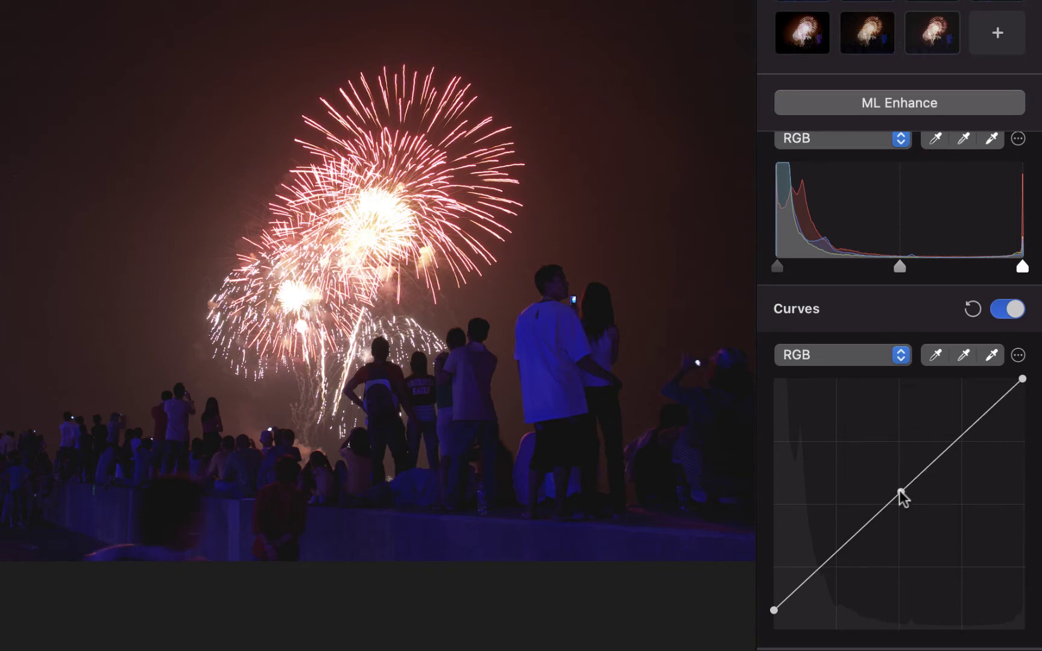
{"action": "left_click_drag", "start_coordinate": [899, 492], "coordinate": [901, 535]}
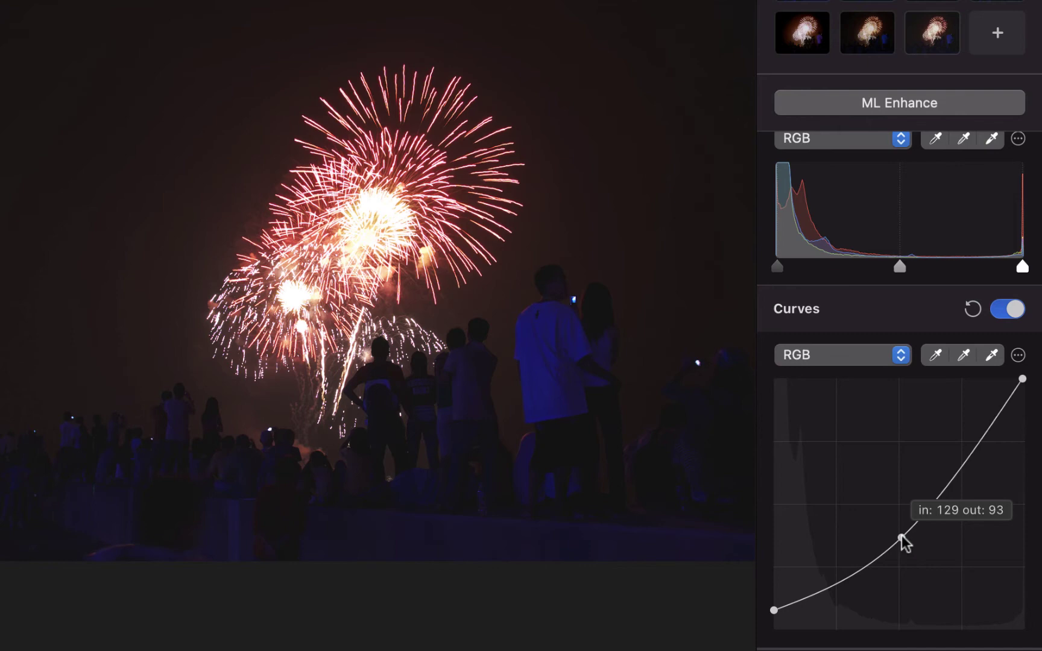
{"action": "left_click_drag", "start_coordinate": [901, 535], "coordinate": [658, 565]}
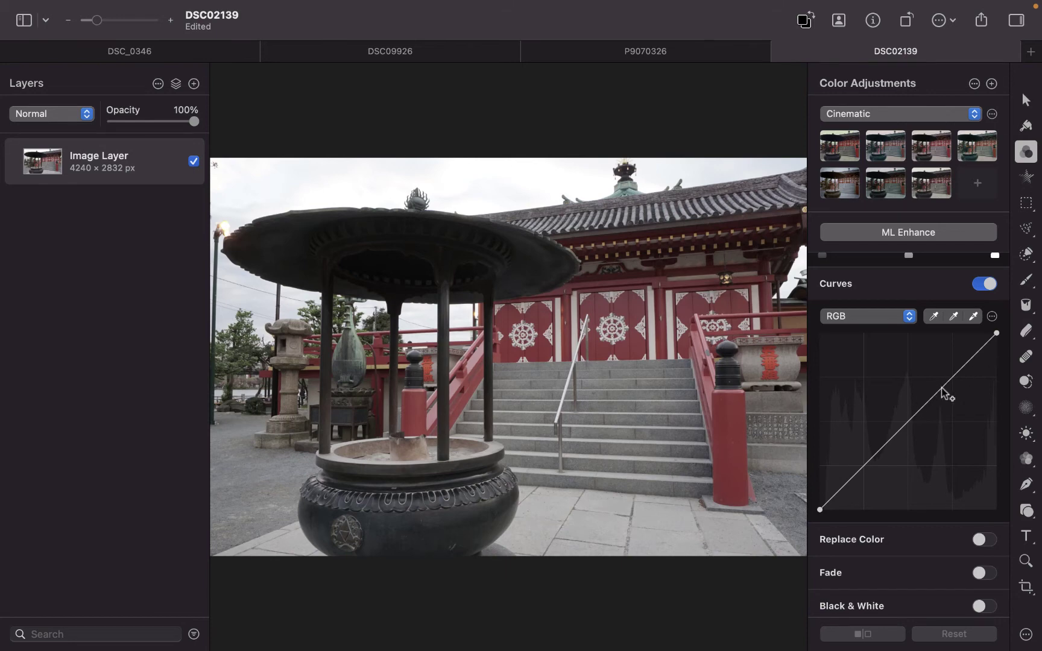
- Raise an upper point and lower a shadow point for a gentle S-curve on the temple photo
{"action": "left_click_drag", "start_coordinate": [925, 404], "coordinate": [915, 397]}
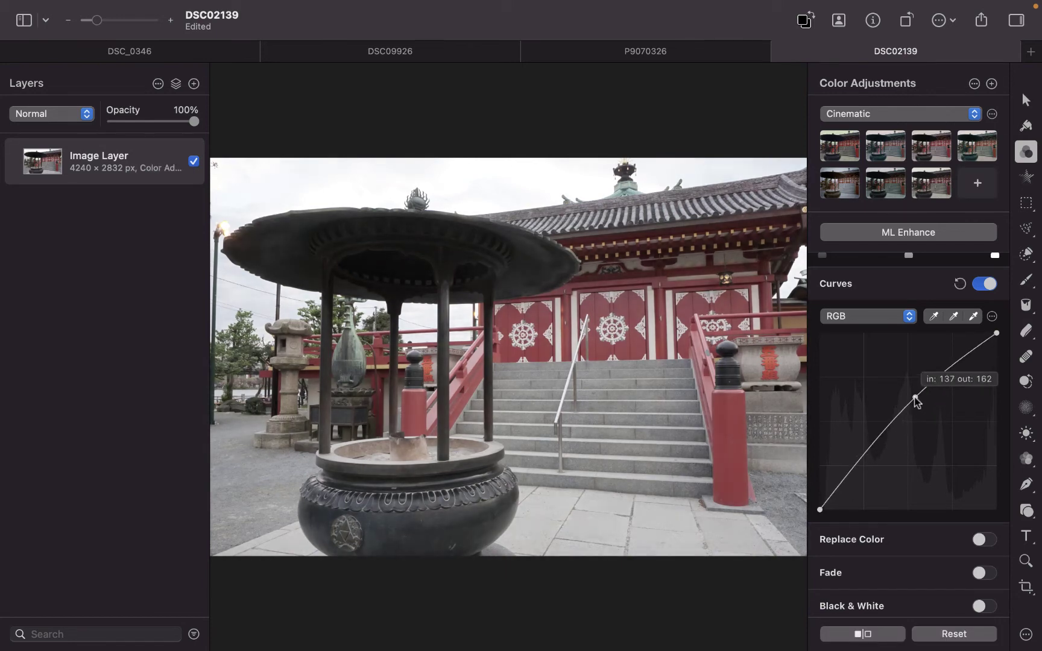
{"action": "mouse_move", "coordinate": [864, 451]}
{"action": "left_mouse_down"}
{"action": "mouse_move", "coordinate": [877, 465]}
{"action": "mouse_move", "coordinate": [871, 459]}
{"action": "left_mouse_up"}
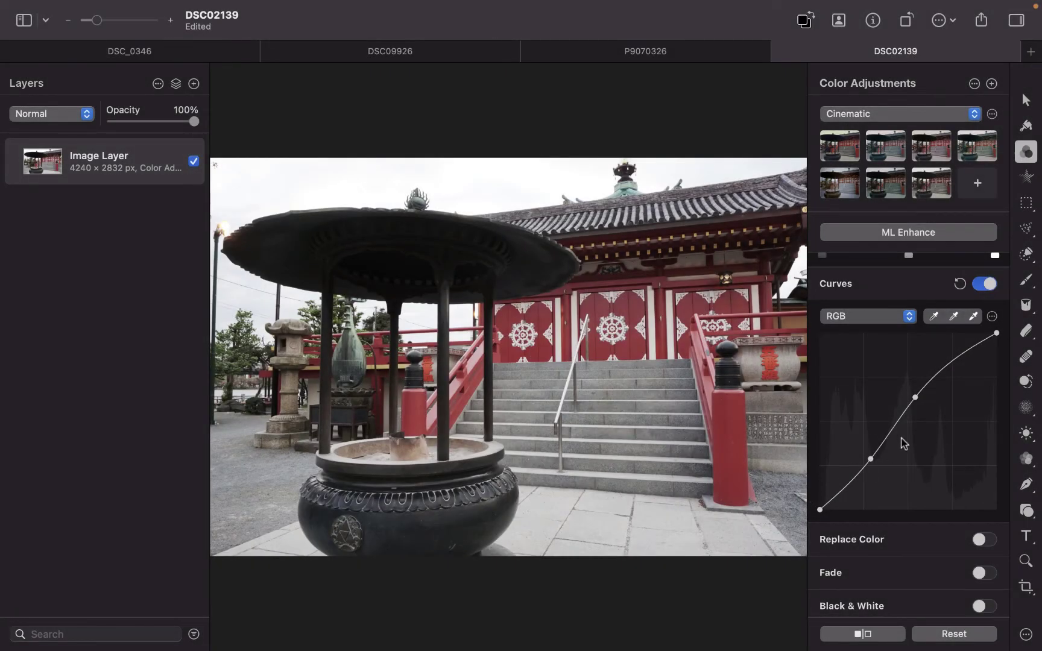
- Exaggerate the temple S-curve by lifting highlights and deepening shadows, then ease both points back
{"action": "left_click_drag", "start_coordinate": [916, 398], "coordinate": [895, 374]}
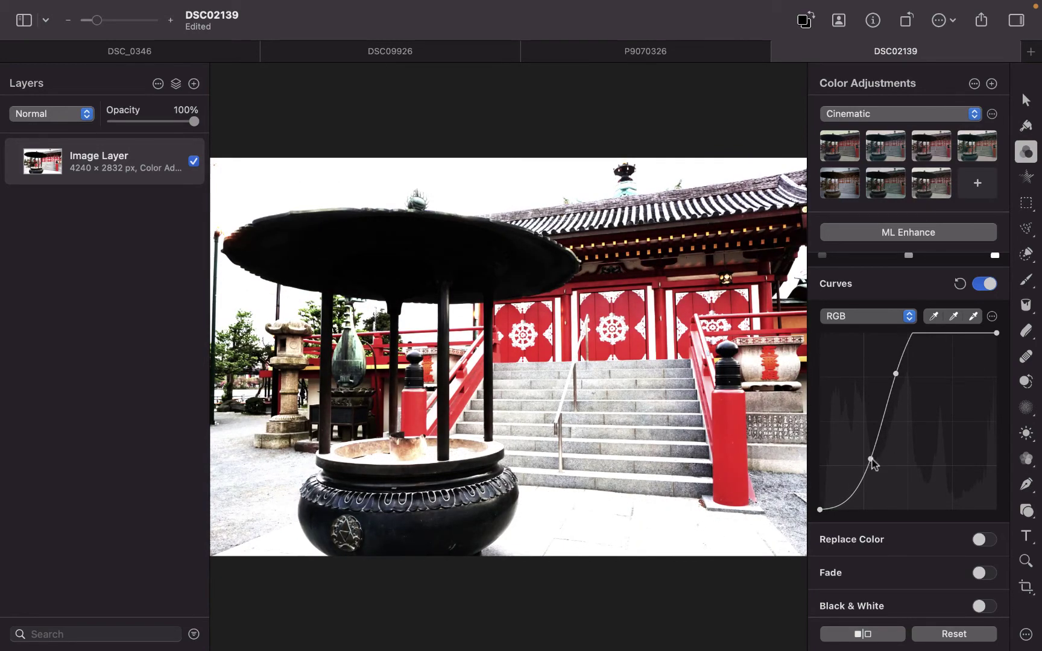
{"action": "left_click_drag", "start_coordinate": [873, 462], "coordinate": [881, 467]}
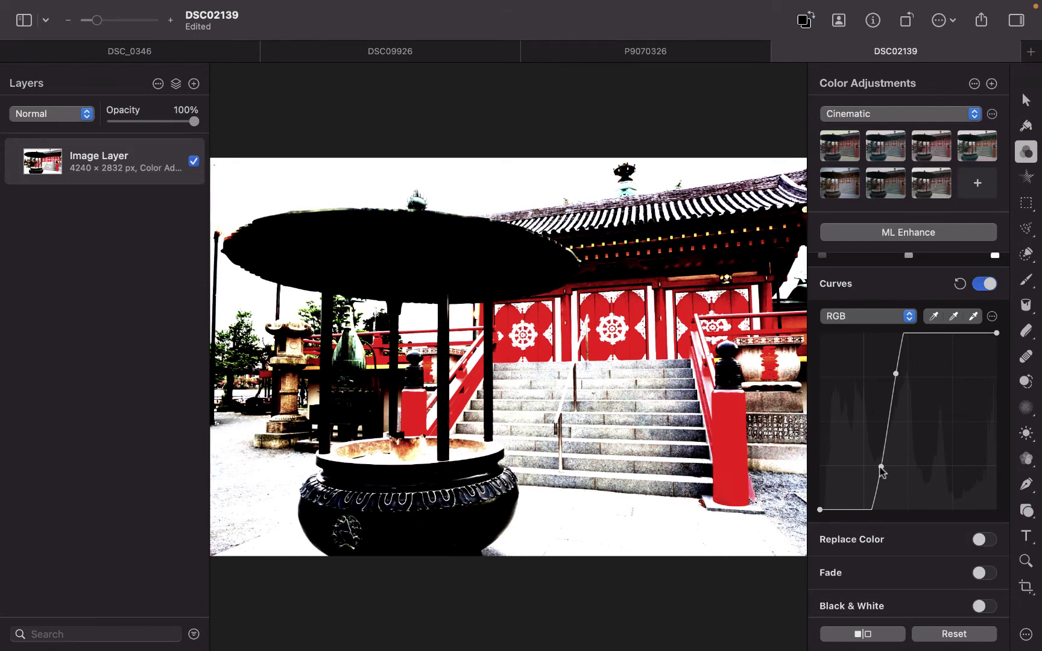
{"action": "left_click_drag", "start_coordinate": [881, 466], "coordinate": [869, 455]}
{"action": "mouse_move", "coordinate": [897, 376]}
{"action": "left_mouse_down"}
{"action": "mouse_move", "coordinate": [914, 384]}
{"action": "mouse_move", "coordinate": [905, 385]}
{"action": "left_mouse_up"}
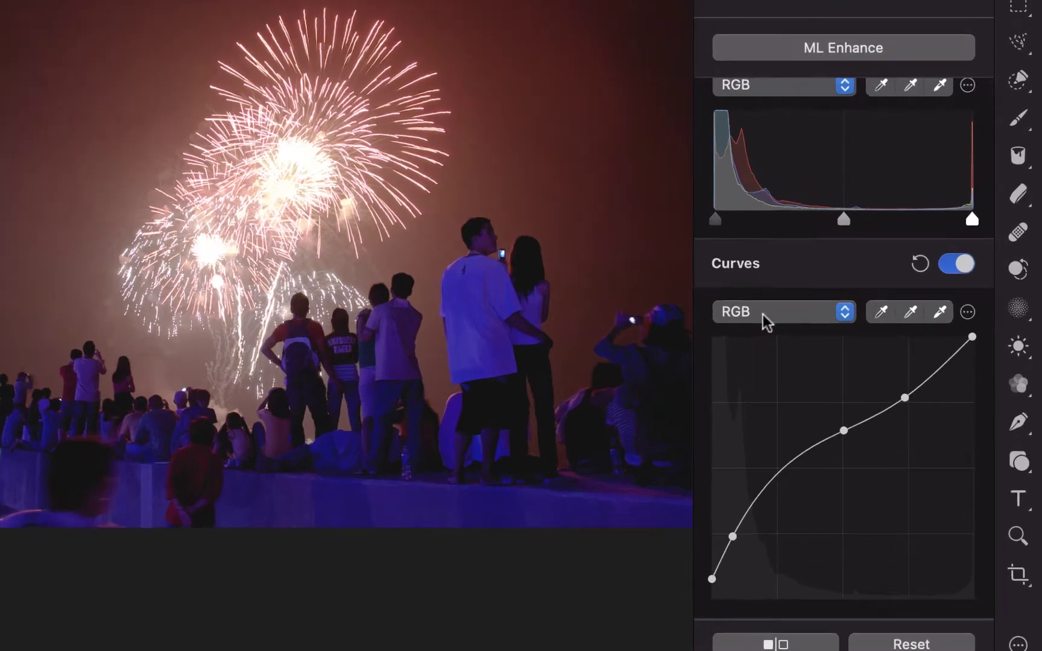
{"action": "left_click", "coordinate": [763, 314]}
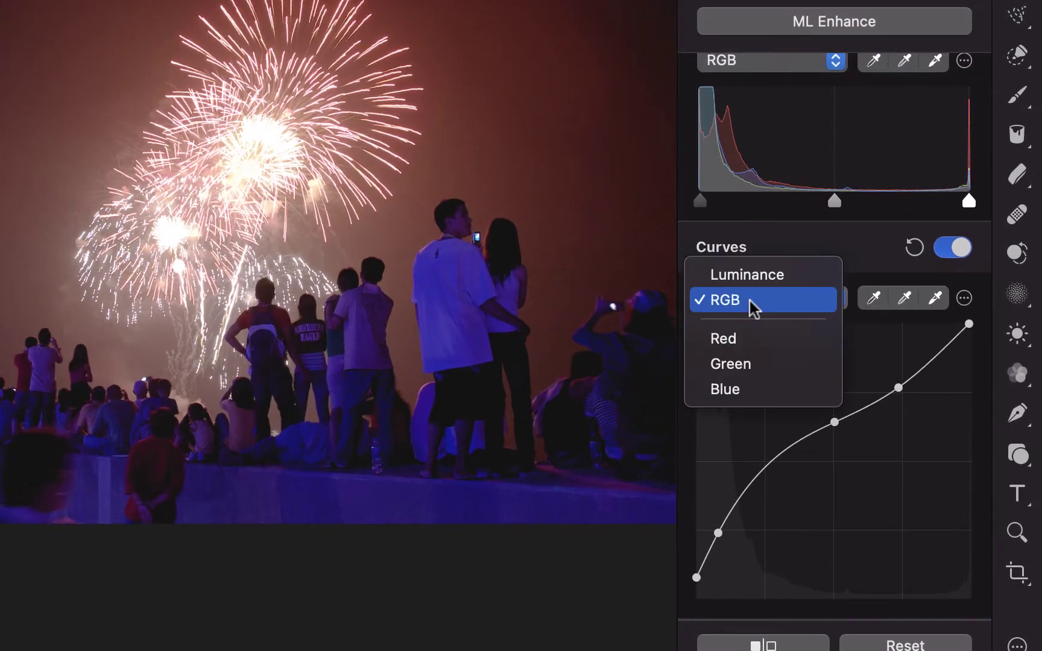
{"action": "left_click", "coordinate": [763, 314]}
{"action": "left_click", "coordinate": [750, 301]}
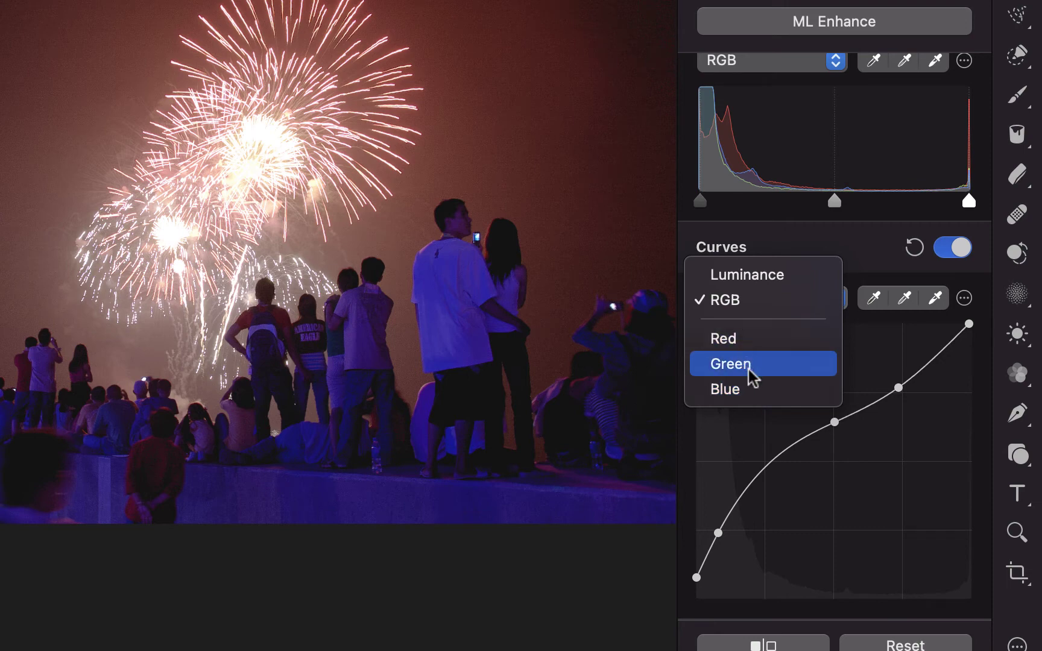
{"action": "left_click", "coordinate": [738, 302]}
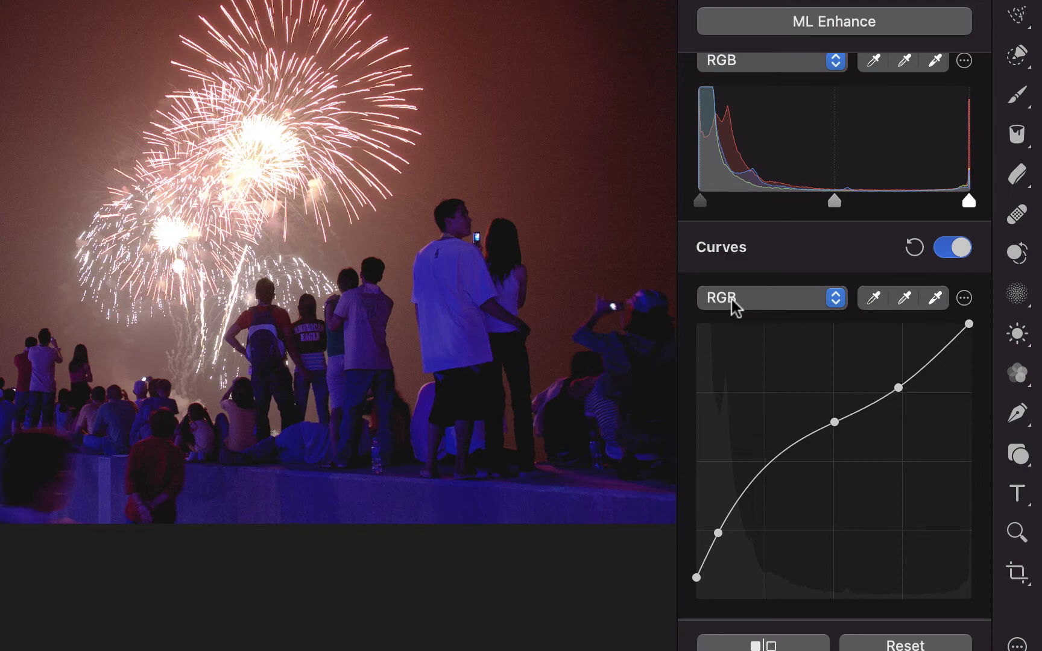
- Reset the fireworks photo's adjustments and switch the Curves channel to Luminance
{"action": "left_click", "coordinate": [892, 643]}
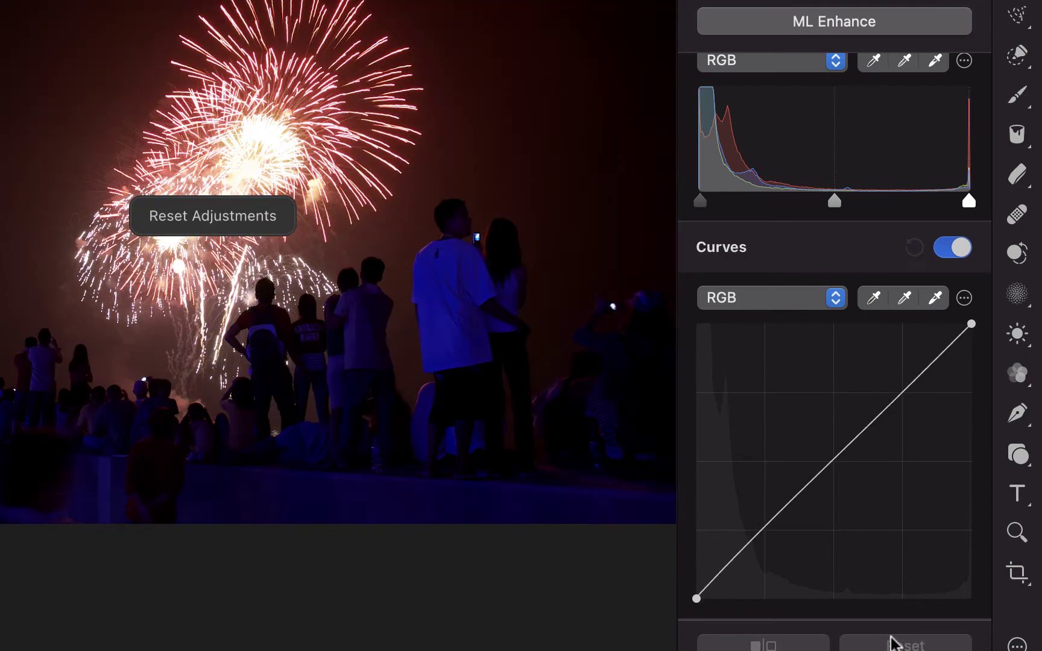
{"action": "left_click", "coordinate": [753, 298]}
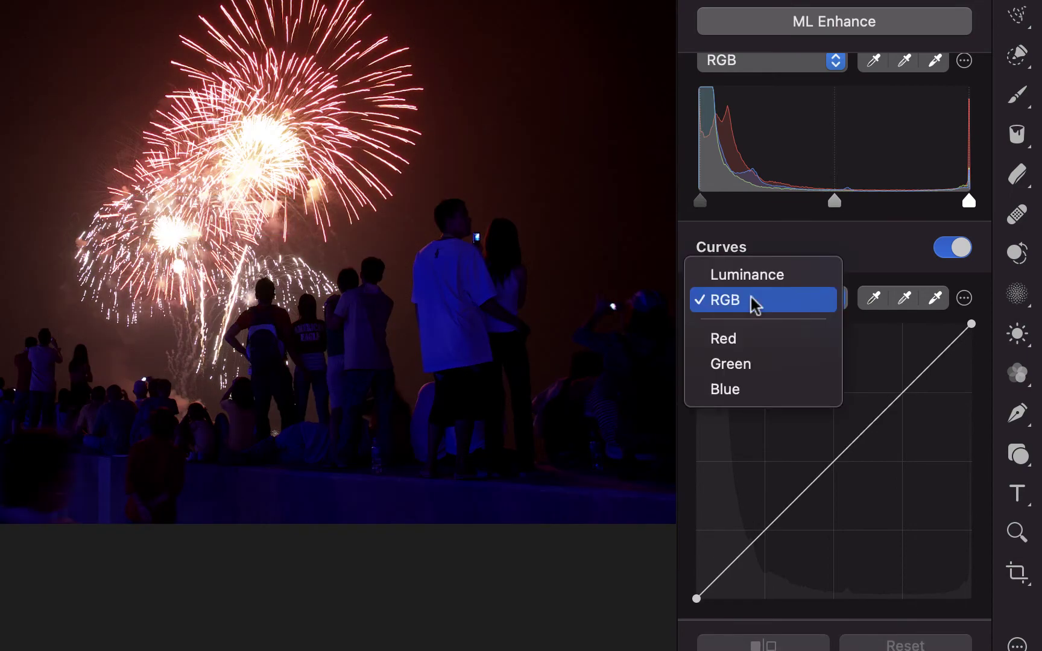
{"action": "left_click", "coordinate": [737, 273]}
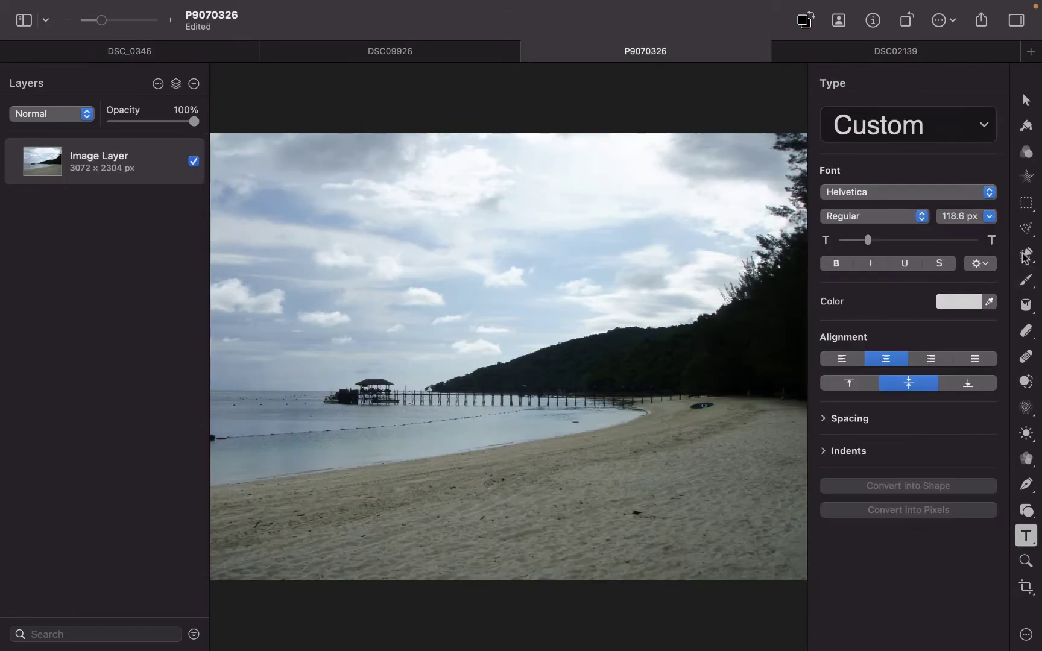
- Open the beach photo's color adjustments, try a shadow-lifting curve, then undo and reset it
{"action": "left_click", "coordinate": [1026, 153]}
{"action": "scroll", "coordinate": [925, 489], "scroll_direction": "down", "scroll_amount": 15}
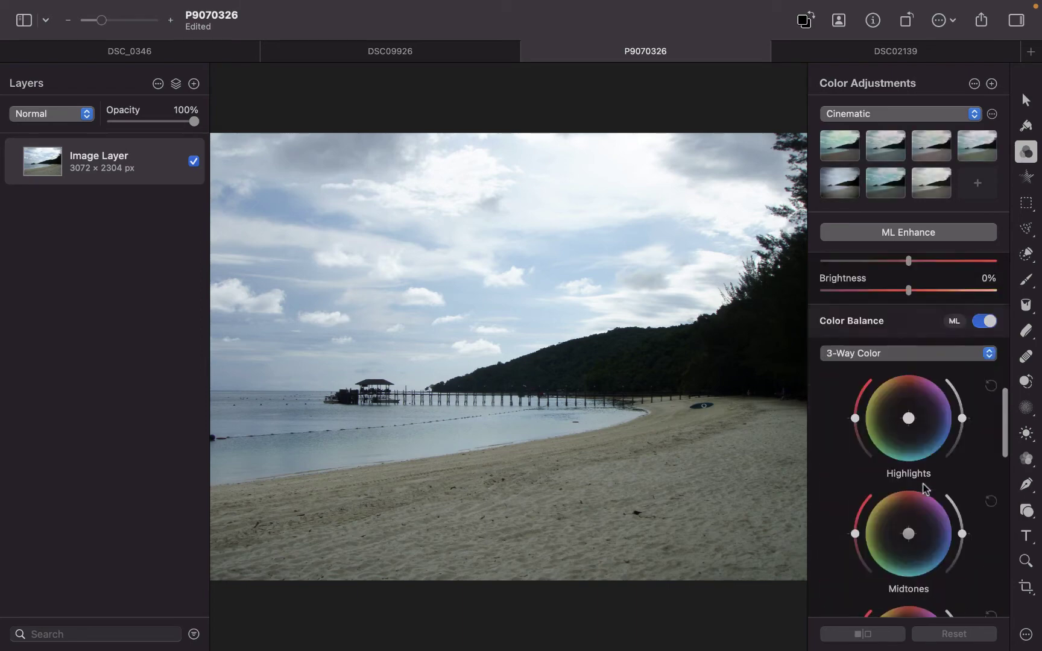
{"action": "scroll", "coordinate": [925, 488], "scroll_direction": "up", "scroll_amount": 5}
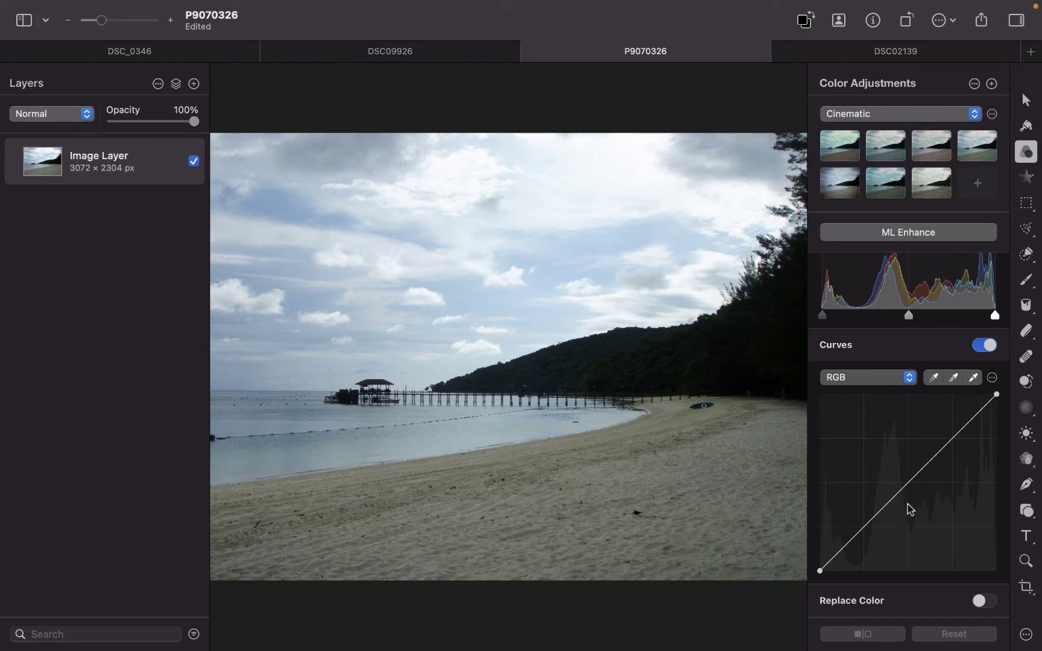
{"action": "left_click", "coordinate": [856, 535]}
{"action": "left_click_drag", "start_coordinate": [856, 535], "coordinate": [843, 519]}
{"action": "left_click_drag", "start_coordinate": [910, 425], "coordinate": [938, 451]}
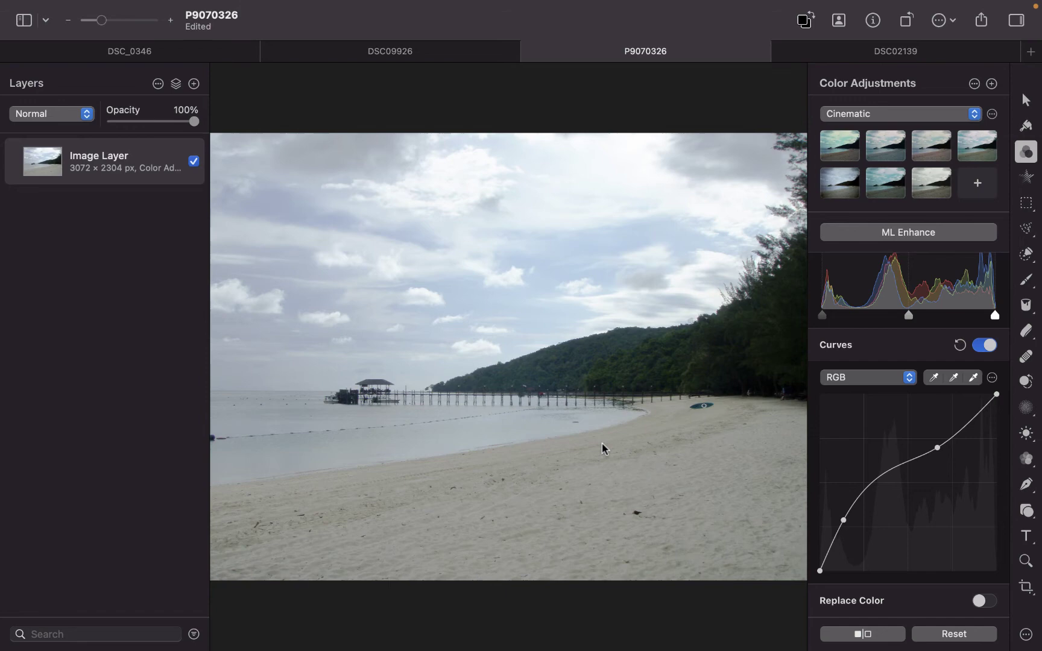
{"action": "key", "text": "super+z"}
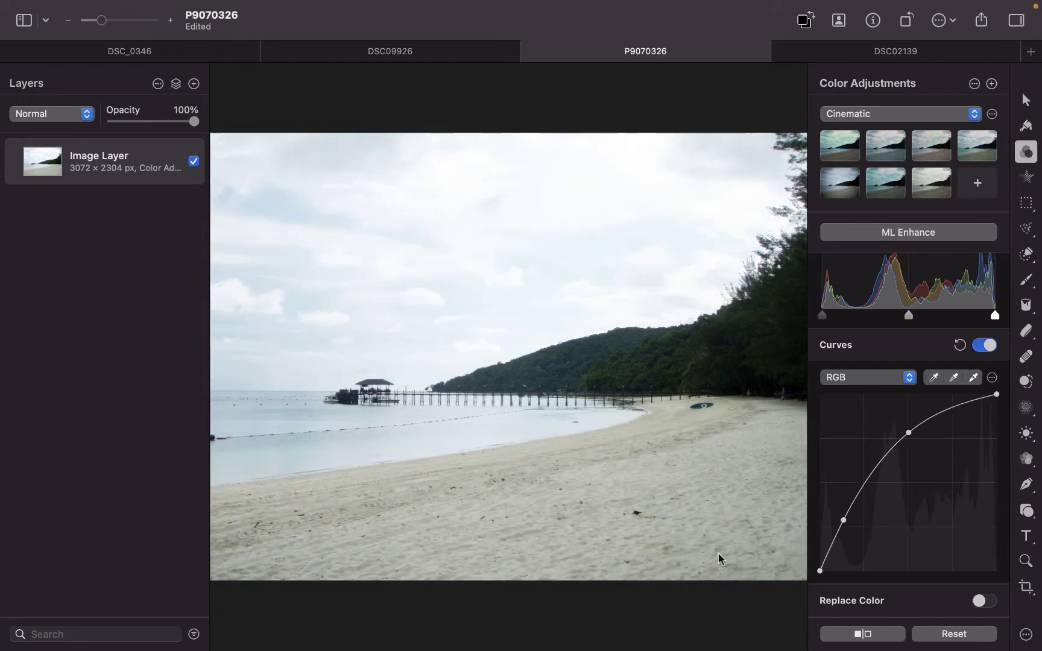
{"action": "left_click", "coordinate": [950, 634]}
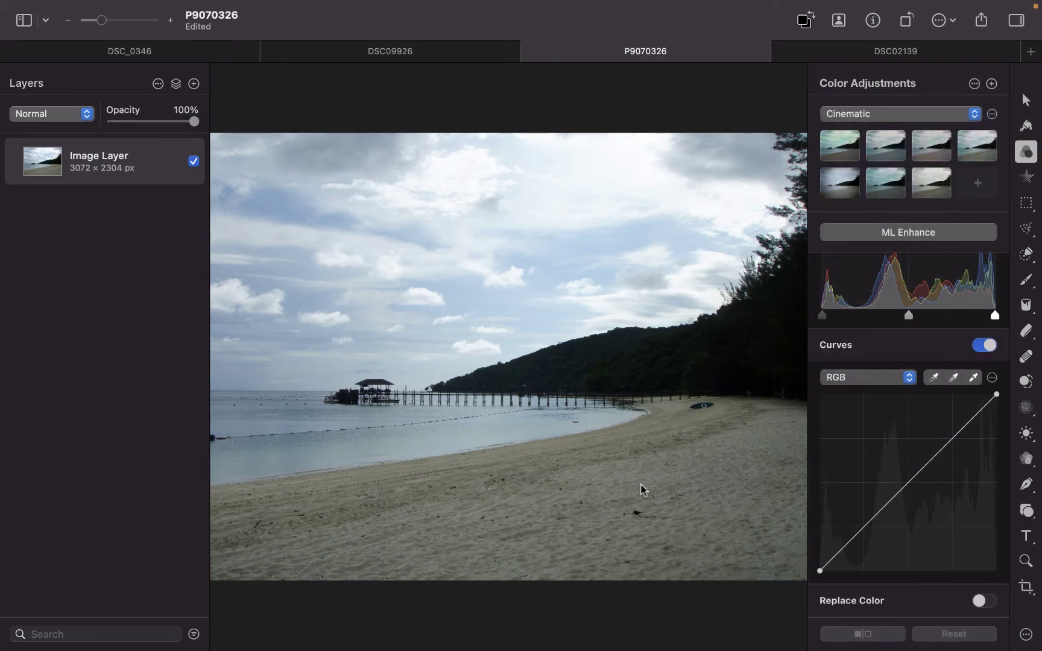
- Quick-select the trees on the right edge and the two hills, then fit the photo in view
{"action": "key", "text": "w"}
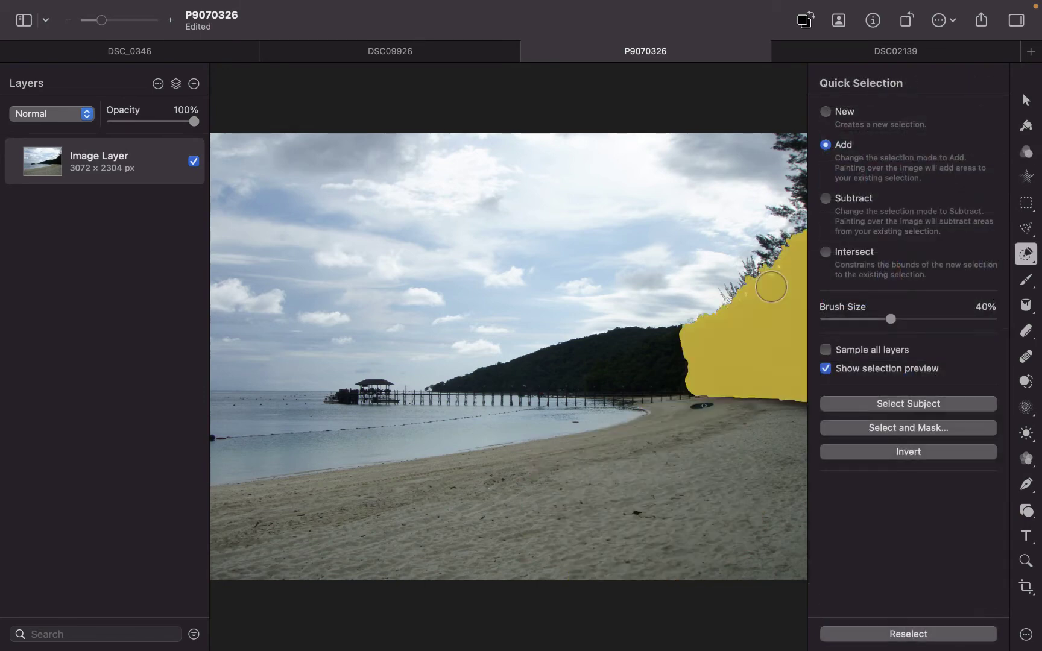
{"action": "left_click", "coordinate": [791, 312]}
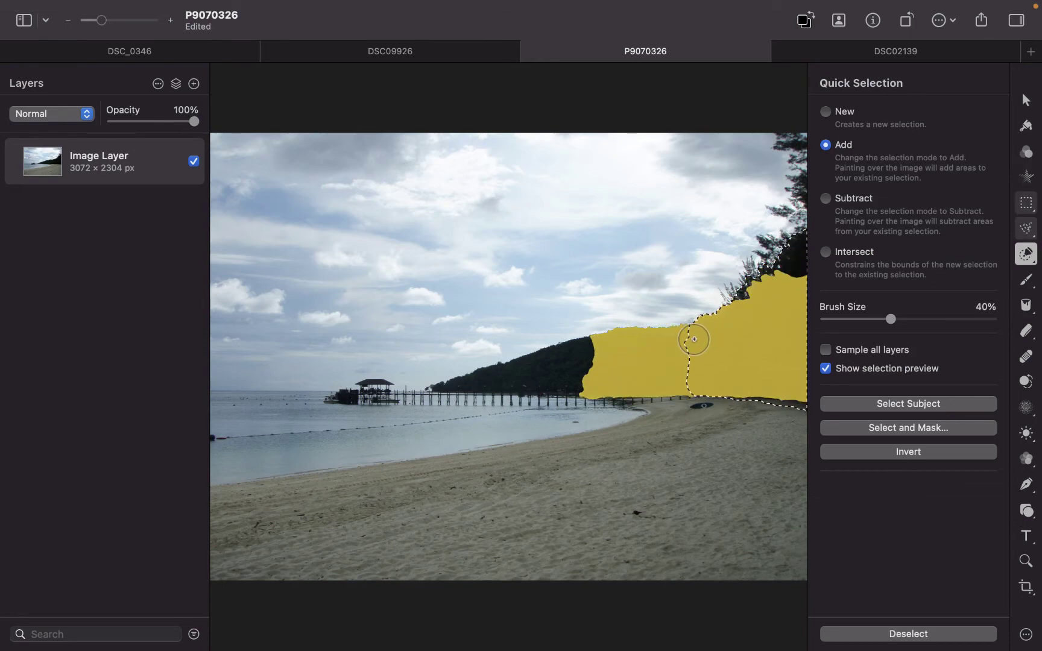
{"action": "left_click", "coordinate": [694, 335]}
{"action": "left_click", "coordinate": [627, 346]}
{"action": "scroll", "coordinate": [582, 350], "scroll_direction": "up", "scroll_amount": 6}
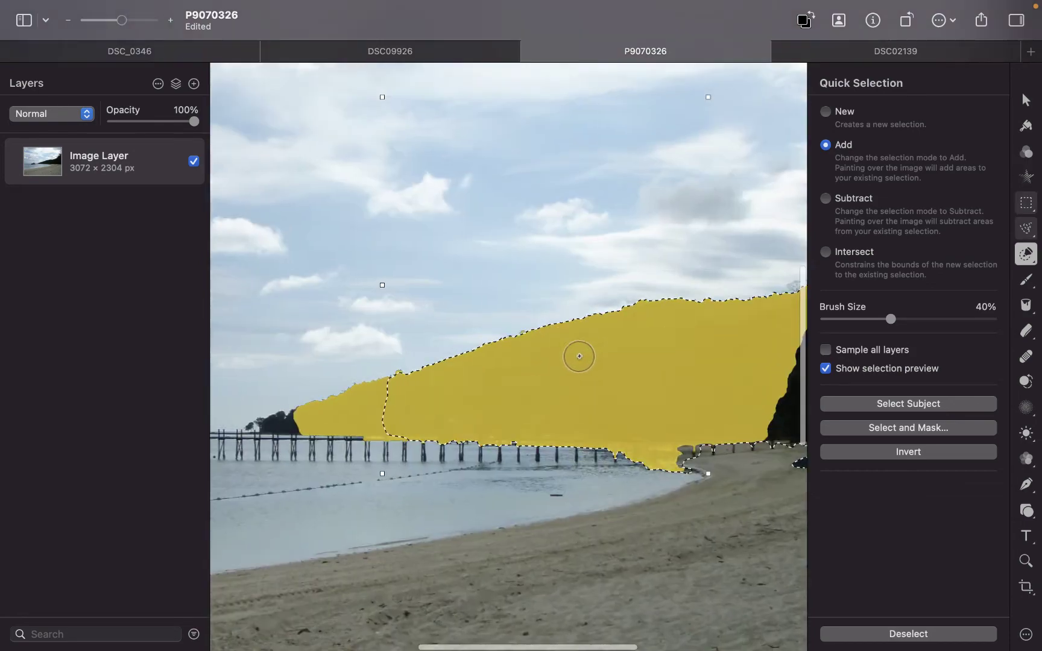
{"action": "scroll", "coordinate": [683, 349], "scroll_direction": "left", "scroll_amount": 3}
{"action": "scroll", "coordinate": [684, 350], "scroll_direction": "down", "scroll_amount": 3}
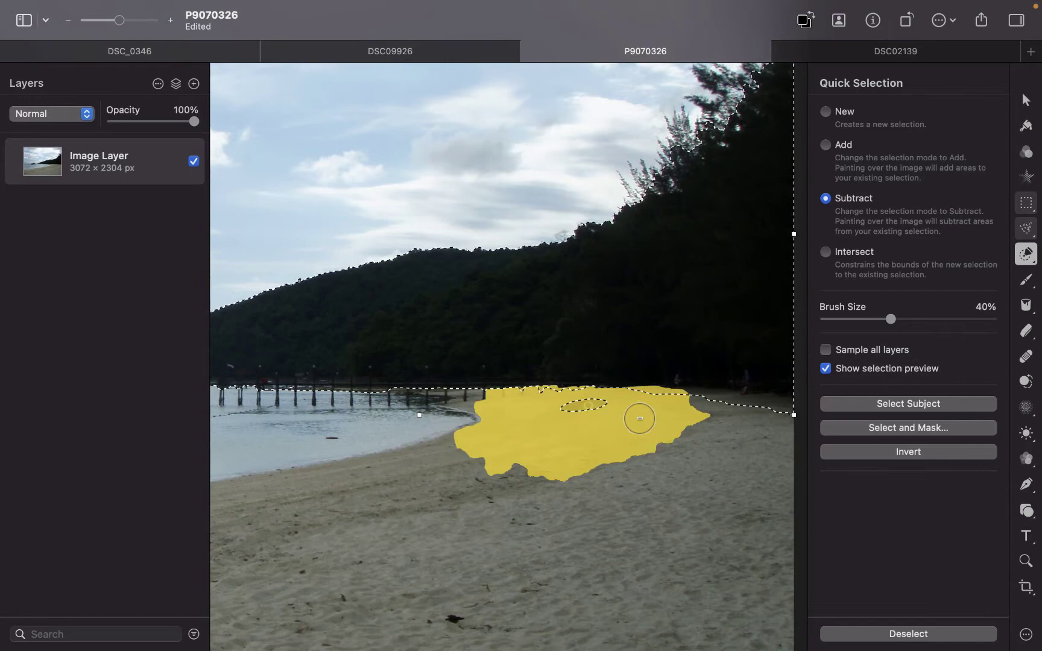
{"action": "key", "text": "super+0"}
- Add a masked color adjustments layer and raise its RGB curve to brighten the hills and trees
{"action": "key", "text": "a"}
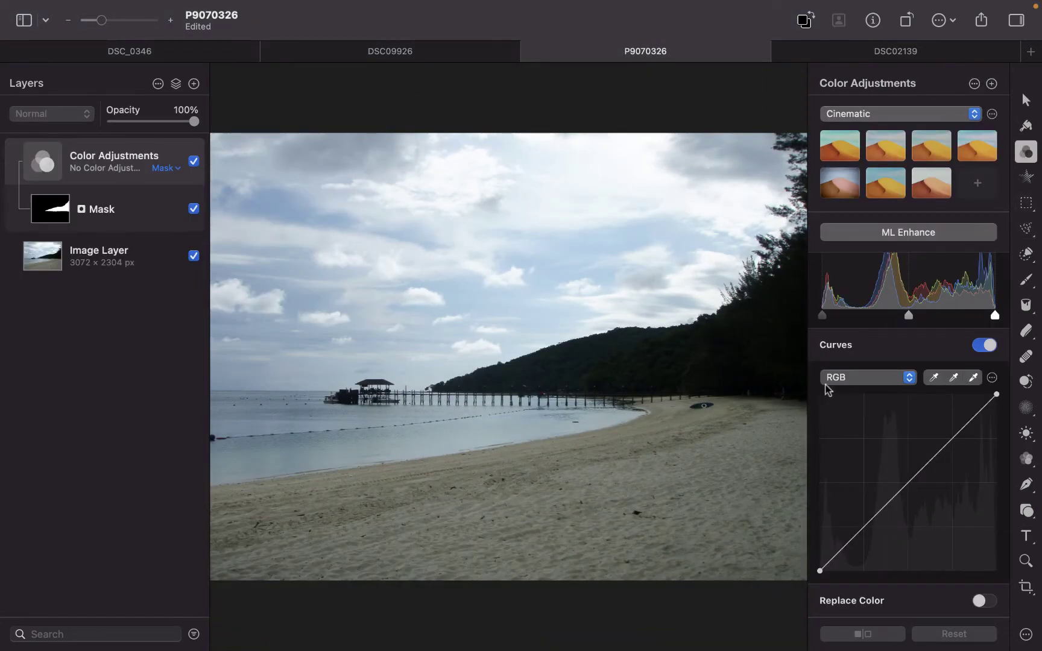
{"action": "left_click", "coordinate": [901, 490]}
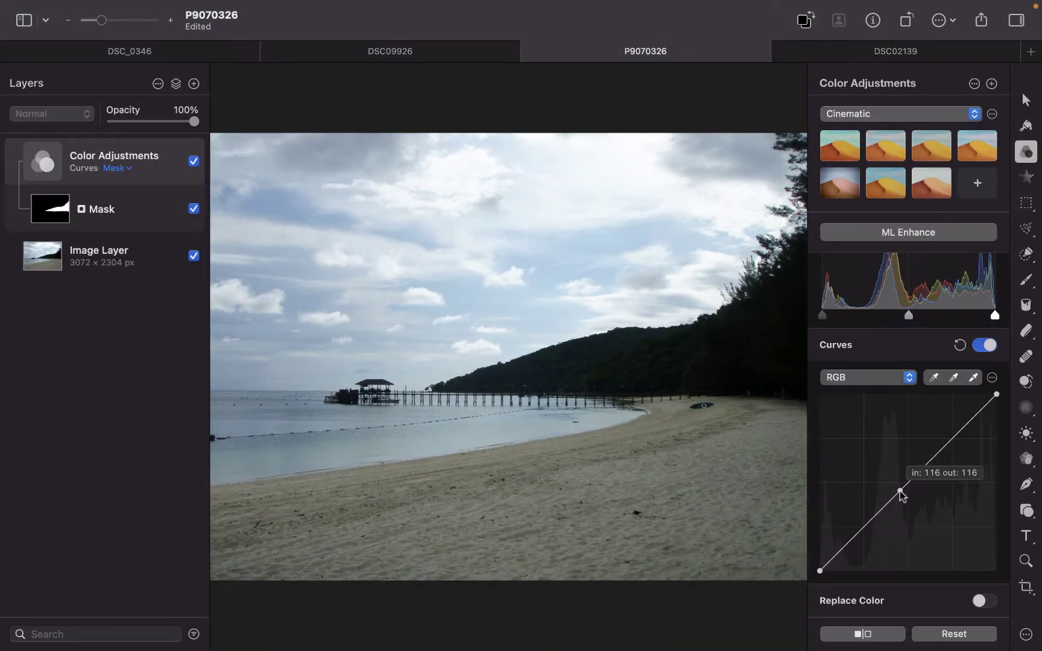
{"action": "left_click_drag", "start_coordinate": [900, 490], "coordinate": [869, 468]}
{"action": "left_click_drag", "start_coordinate": [834, 541], "coordinate": [834, 531]}
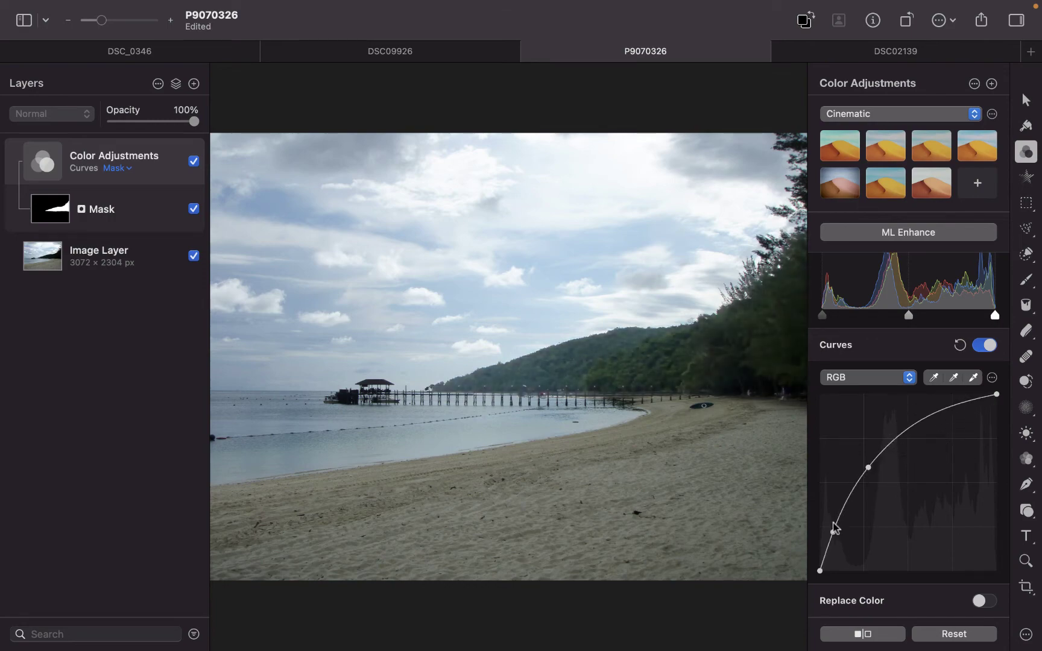
{"action": "scroll", "coordinate": [694, 361], "scroll_direction": "up", "scroll_amount": 3}
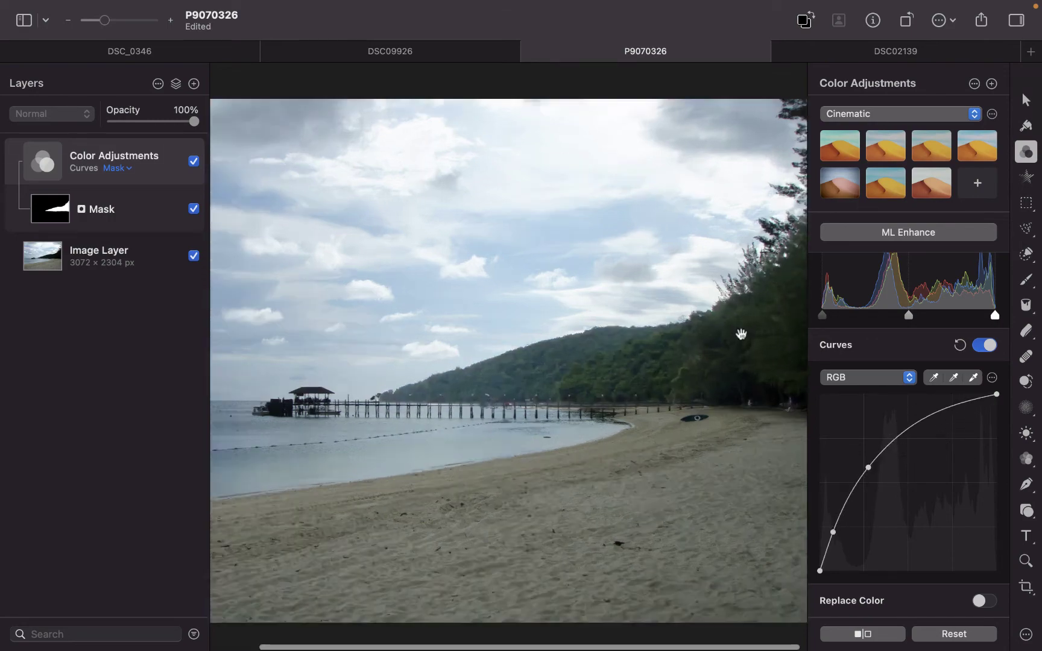
{"action": "scroll", "coordinate": [667, 365], "scroll_direction": "down", "scroll_amount": 3}
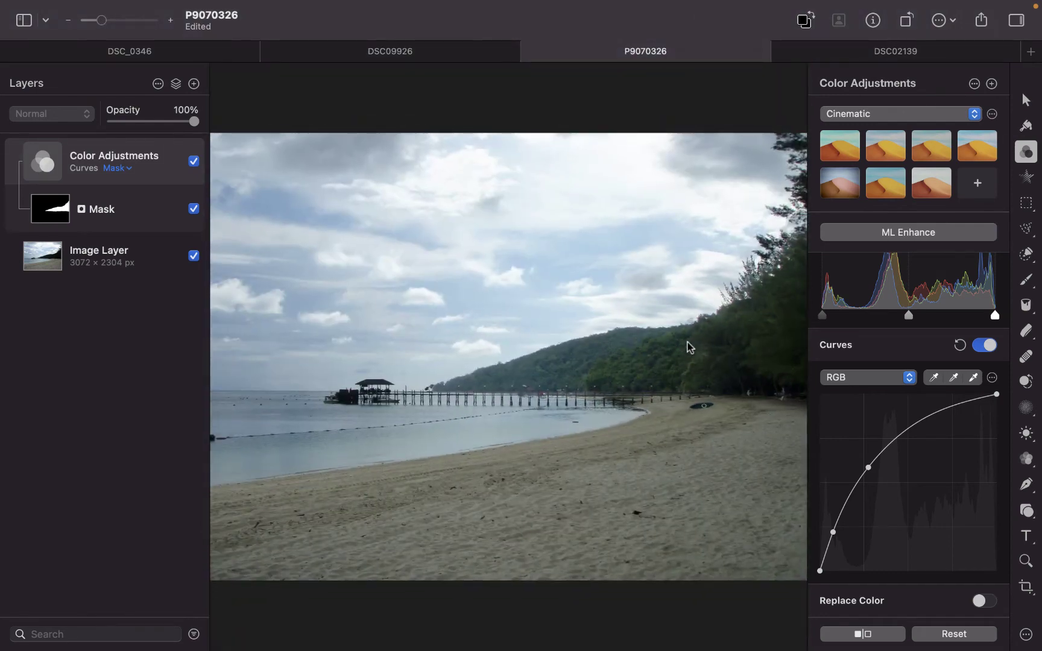
{"action": "key", "text": "m"}
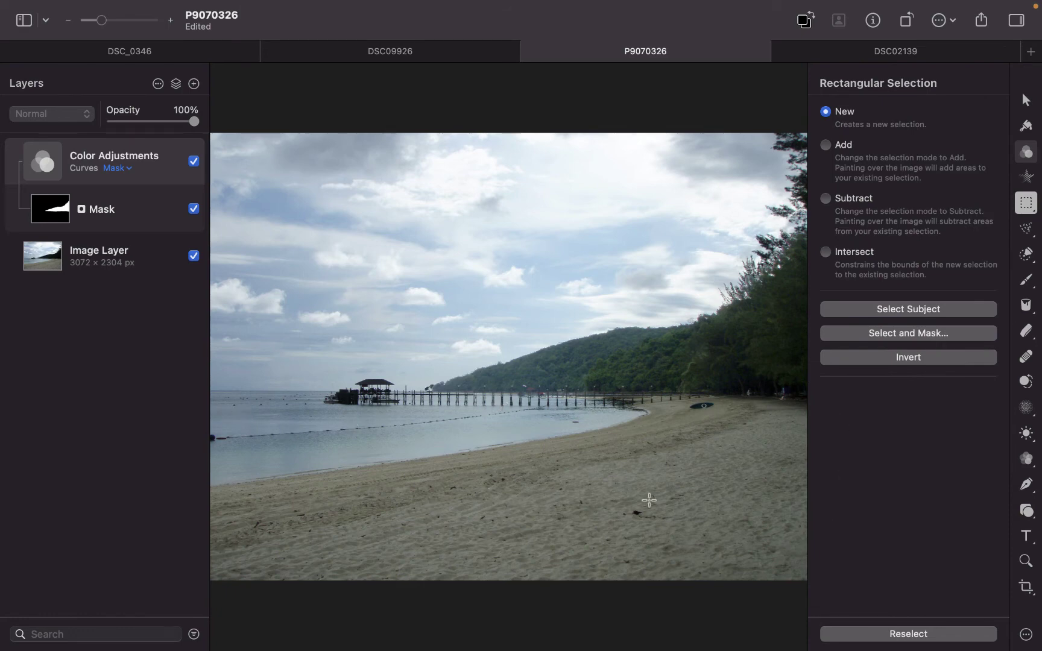
- Quick-select the sand and water in Add mode
{"action": "key", "text": "w"}
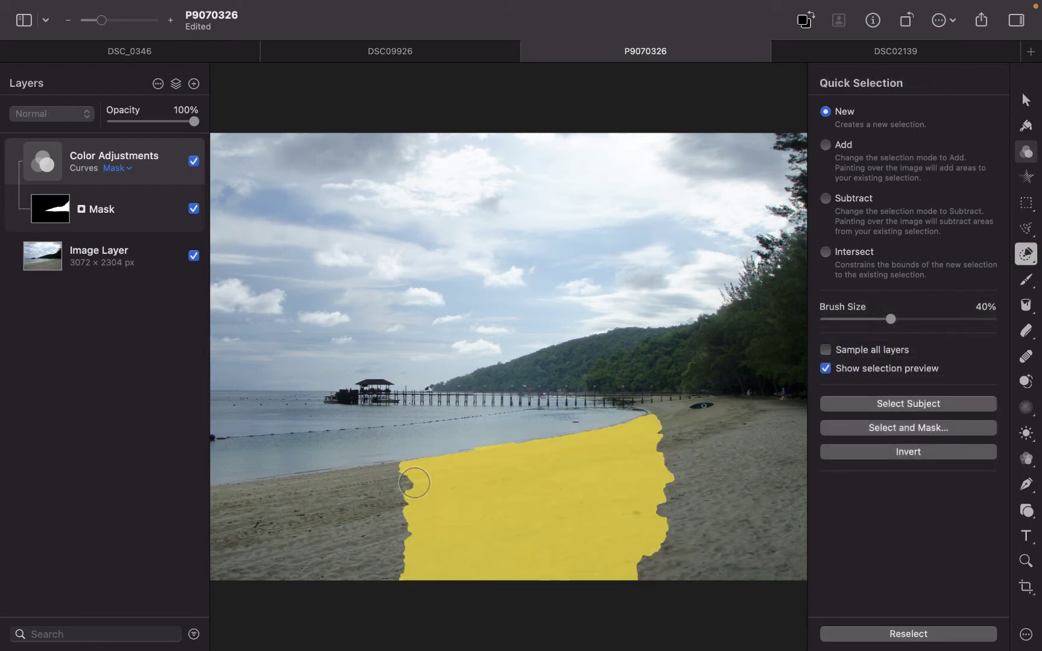
{"action": "left_click", "coordinate": [826, 145]}
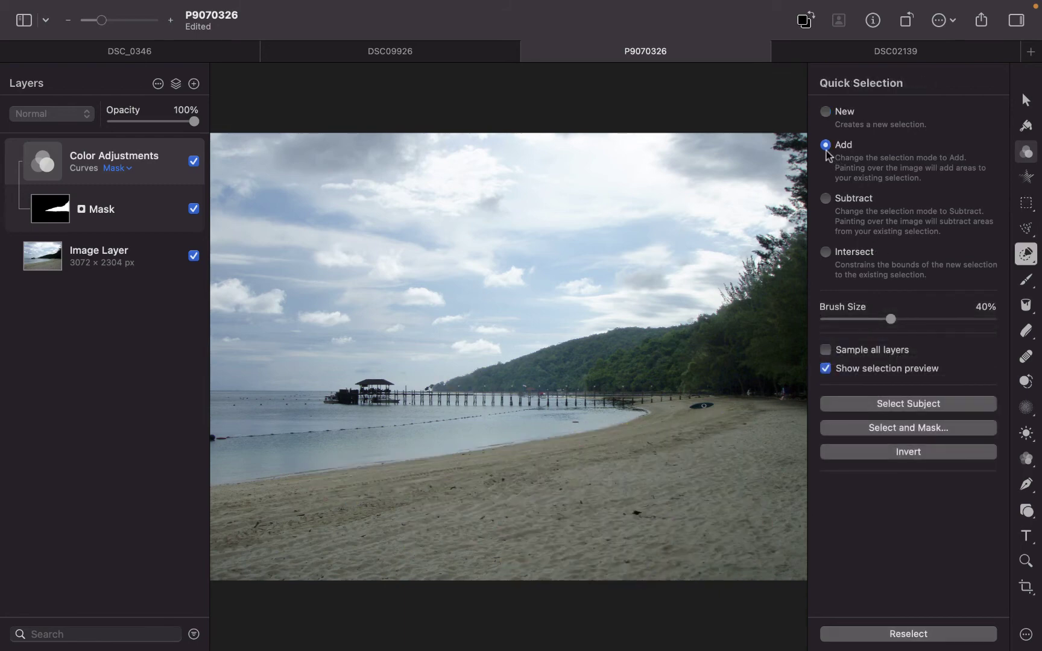
{"action": "mouse_move", "coordinate": [696, 456]}
{"action": "left_mouse_down"}
{"action": "mouse_move", "coordinate": [739, 495]}
{"action": "mouse_move", "coordinate": [729, 515]}
{"action": "mouse_move", "coordinate": [478, 473]}
{"action": "mouse_move", "coordinate": [217, 512]}
{"action": "mouse_move", "coordinate": [216, 469]}
{"action": "mouse_move", "coordinate": [428, 496]}
{"action": "mouse_move", "coordinate": [633, 471]}
{"action": "mouse_move", "coordinate": [633, 415]}
{"action": "left_mouse_up"}
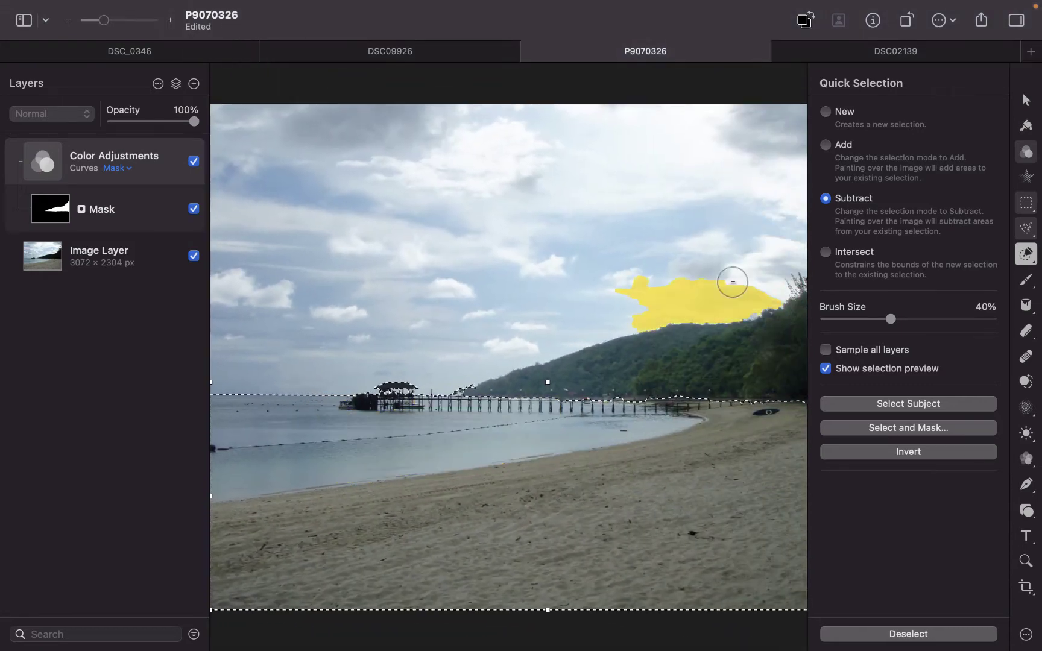
- Insert a masked Color Adjustments layer, lowering its shadows point and raising a midtone point
{"action": "left_click", "coordinate": [176, 88]}
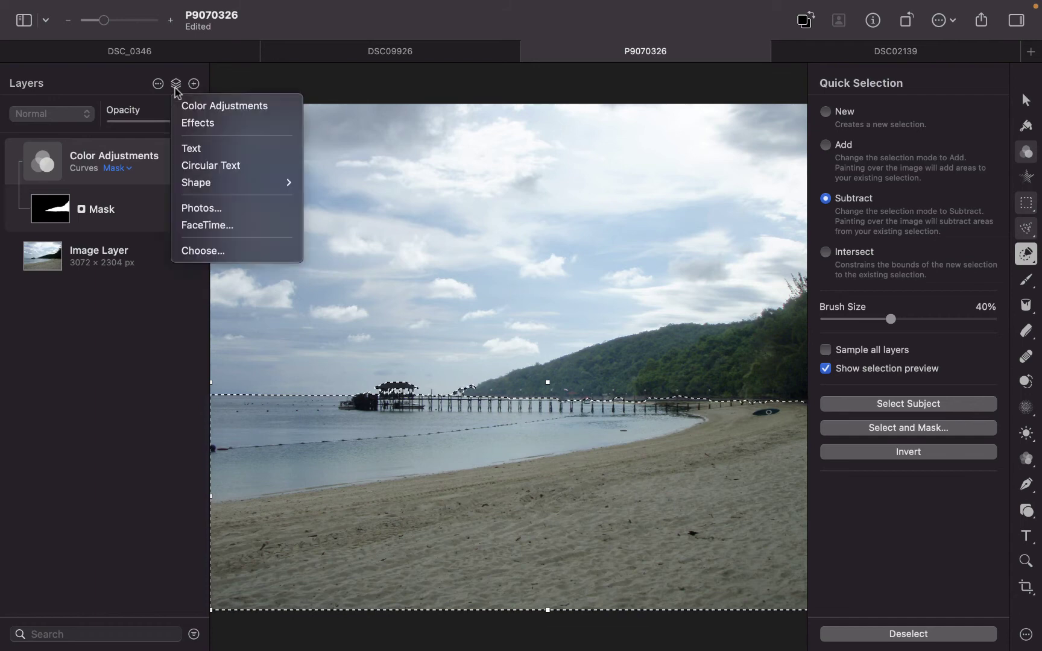
{"action": "left_click", "coordinate": [186, 109]}
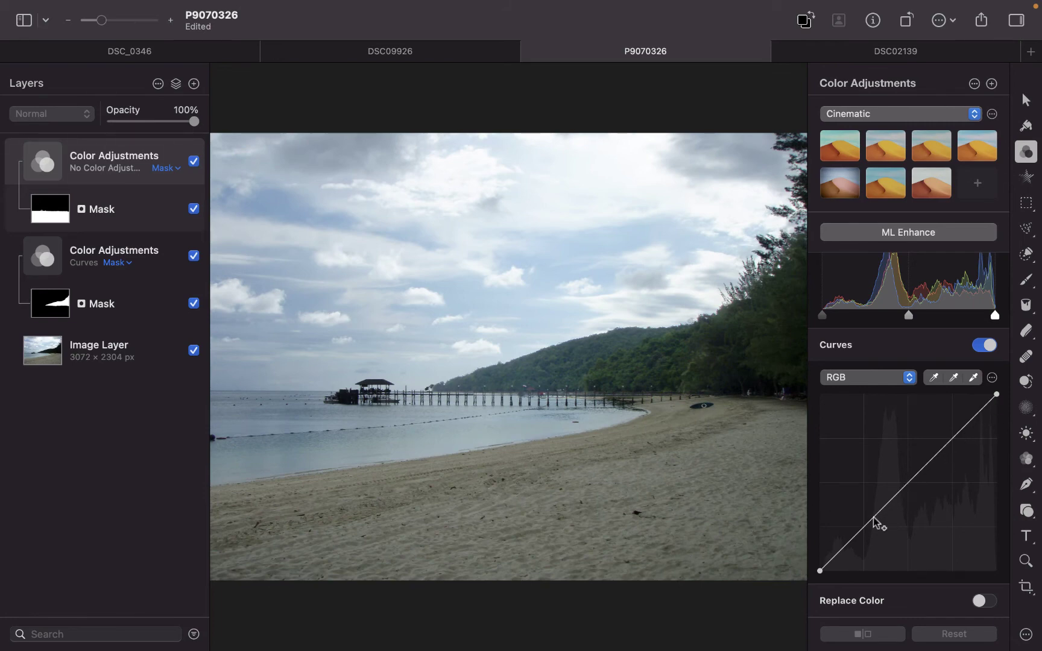
{"action": "left_click_drag", "start_coordinate": [864, 527], "coordinate": [866, 533]}
{"action": "left_click_drag", "start_coordinate": [925, 471], "coordinate": [927, 457]}
{"action": "key", "text": "w"}
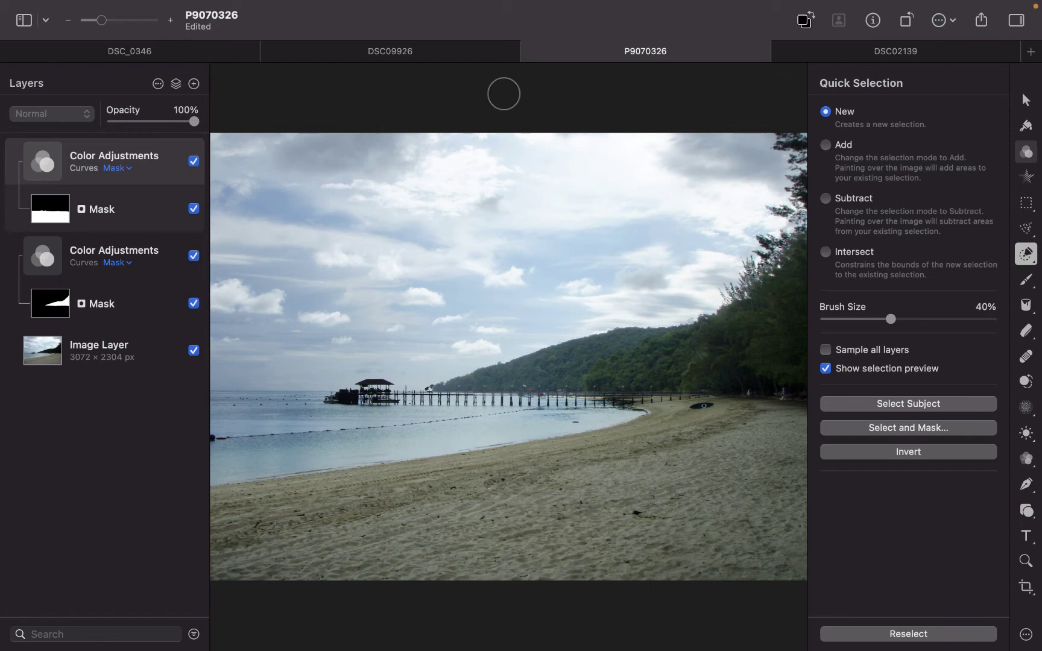
- Quick-select the sky in Add mode, including gaps between the trees and above the pier
{"action": "left_click", "coordinate": [831, 146]}
{"action": "mouse_move", "coordinate": [383, 139]}
{"action": "left_mouse_down"}
{"action": "mouse_move", "coordinate": [272, 139]}
{"action": "mouse_move", "coordinate": [531, 207]}
{"action": "mouse_move", "coordinate": [744, 153]}
{"action": "mouse_move", "coordinate": [654, 228]}
{"action": "mouse_move", "coordinate": [321, 339]}
{"action": "mouse_move", "coordinate": [338, 320]}
{"action": "left_mouse_up"}
{"action": "scroll", "coordinate": [680, 196], "scroll_direction": "up", "scroll_amount": 10}
{"action": "scroll", "coordinate": [443, 302], "scroll_direction": "left", "scroll_amount": 5}
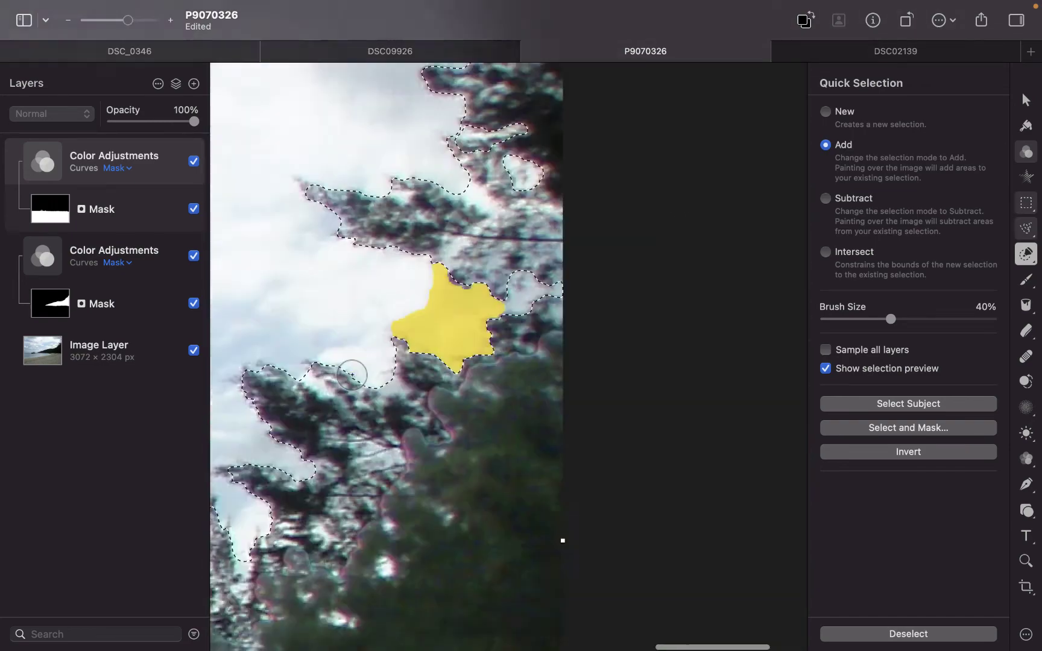
{"action": "left_click_drag", "start_coordinate": [444, 480], "coordinate": [425, 422]}
{"action": "scroll", "coordinate": [623, 448], "scroll_direction": "down", "scroll_amount": 5}
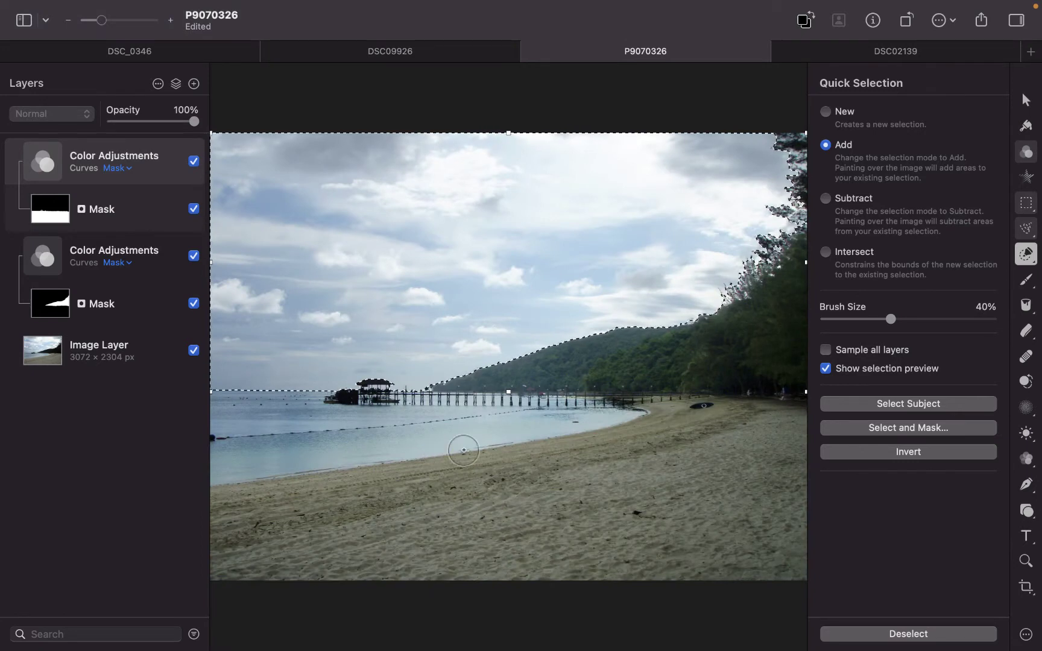
{"action": "mouse_move", "coordinate": [449, 350]}
{"action": "left_mouse_down"}
{"action": "mouse_move", "coordinate": [332, 351]}
{"action": "mouse_move", "coordinate": [205, 151]}
{"action": "left_mouse_up"}
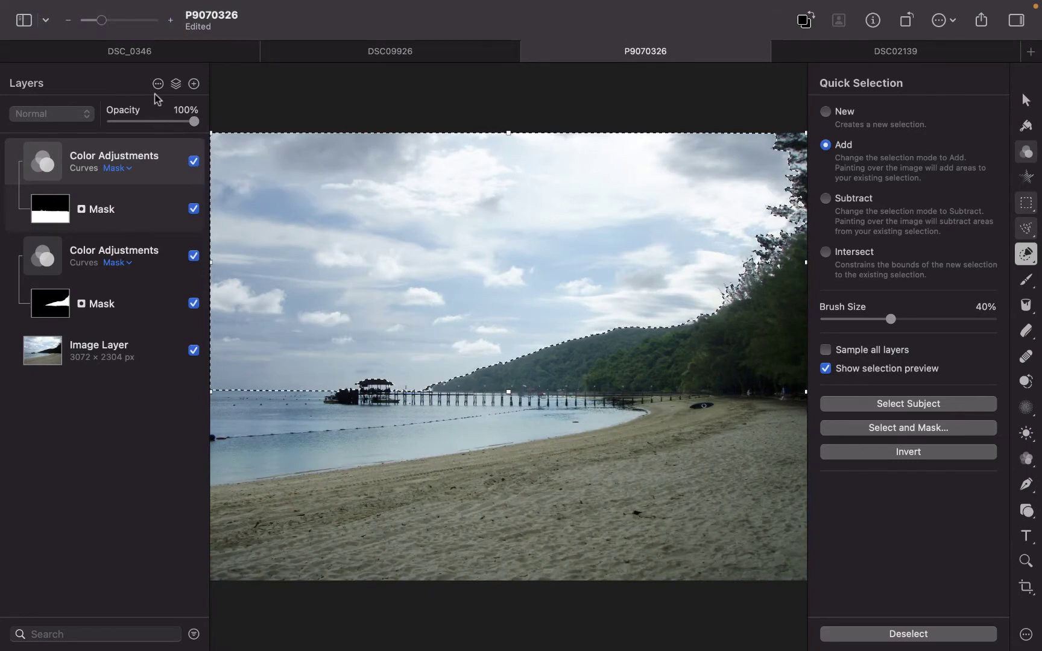
- Insert a masked Color Adjustments layer and pull its RGB curve down to darken the sky
{"action": "left_click", "coordinate": [175, 85]}
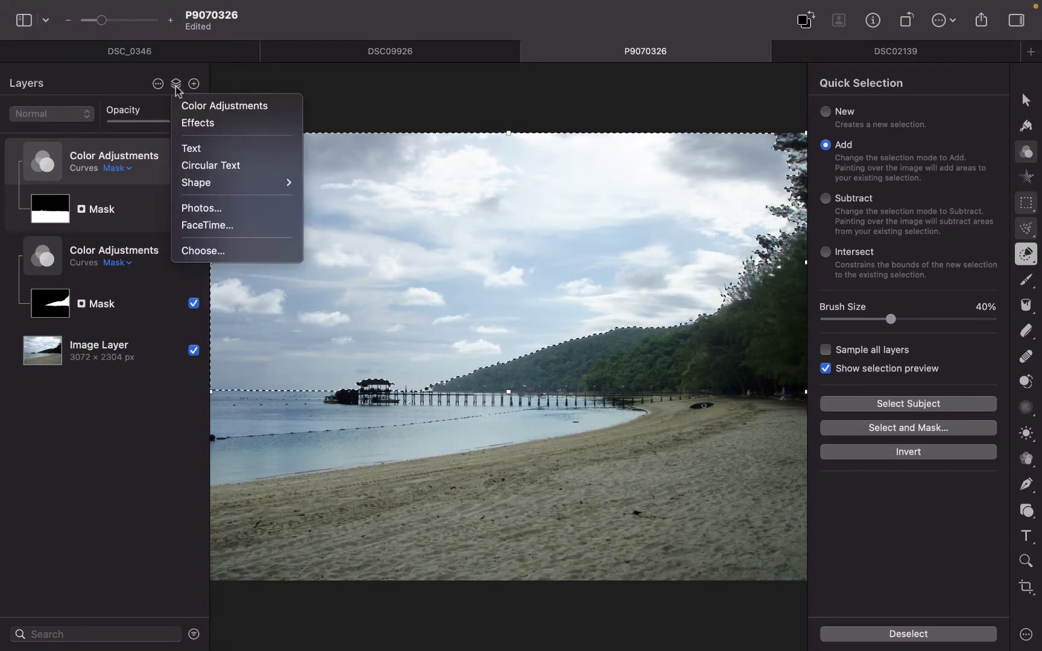
{"action": "left_click", "coordinate": [185, 106]}
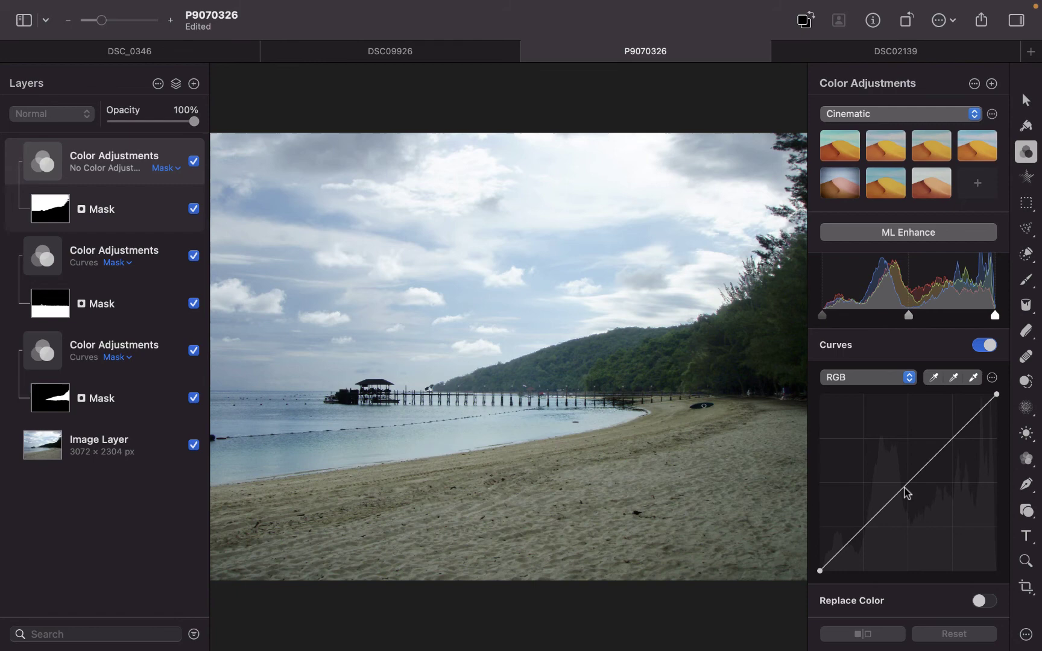
{"action": "left_click_drag", "start_coordinate": [905, 492], "coordinate": [924, 504]}
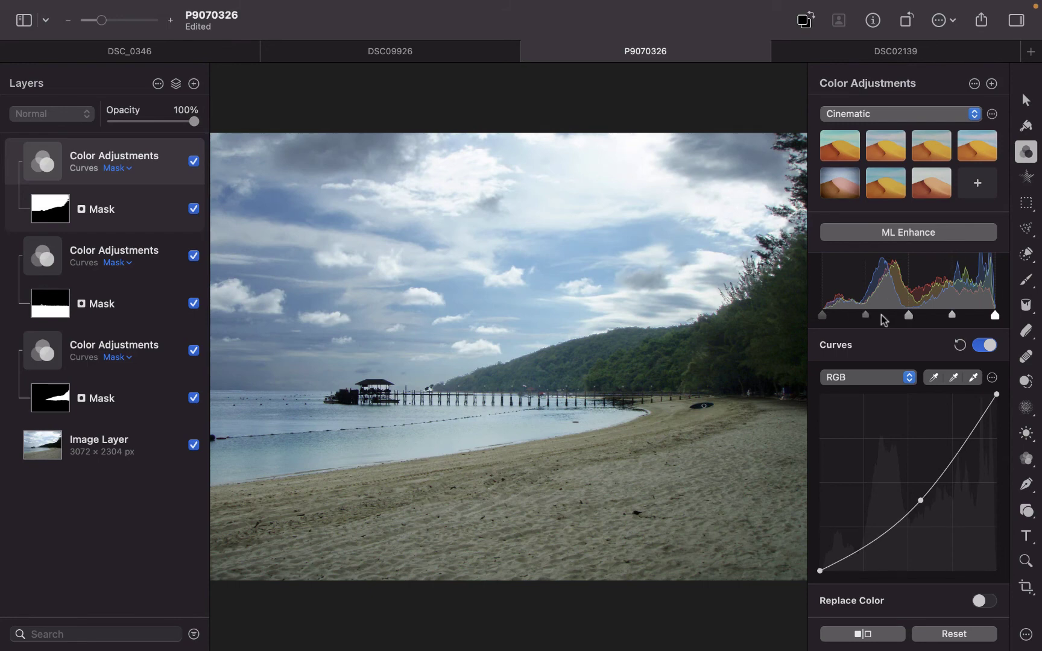
{"action": "scroll", "coordinate": [863, 320], "scroll_direction": "down", "scroll_amount": 10}
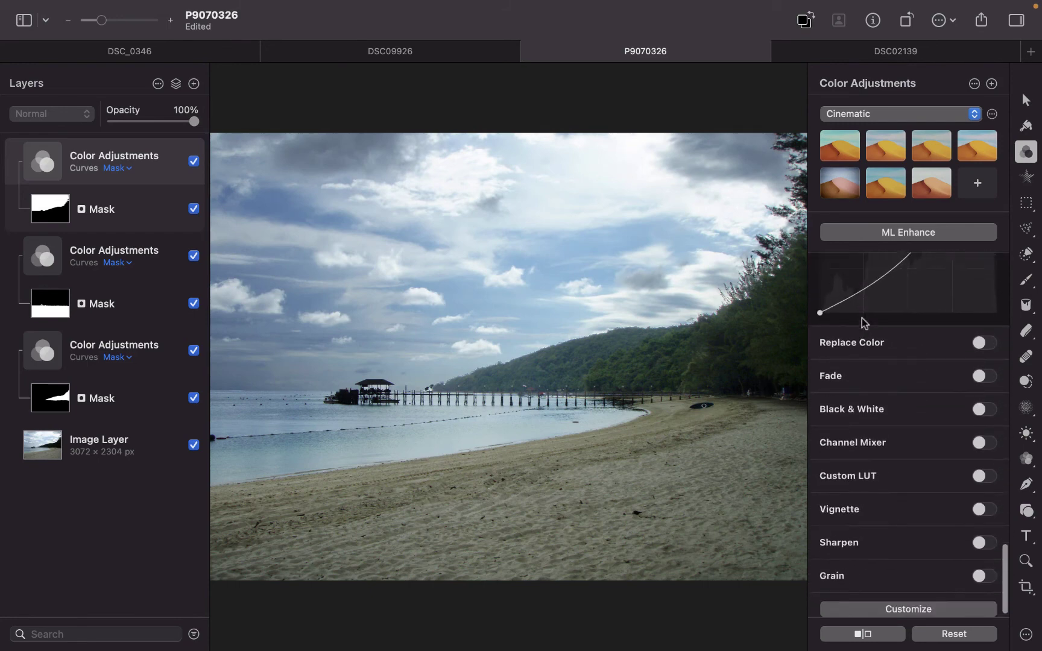
{"action": "scroll", "coordinate": [866, 363], "scroll_direction": "up", "scroll_amount": 5}
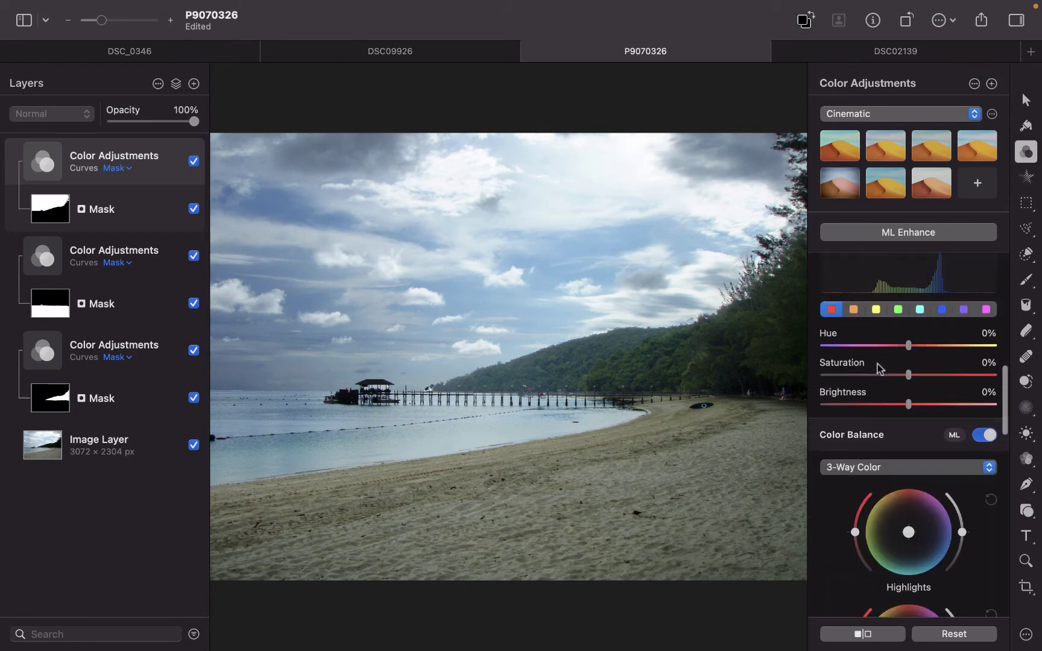
{"action": "scroll", "coordinate": [877, 364], "scroll_direction": "up", "scroll_amount": 8}
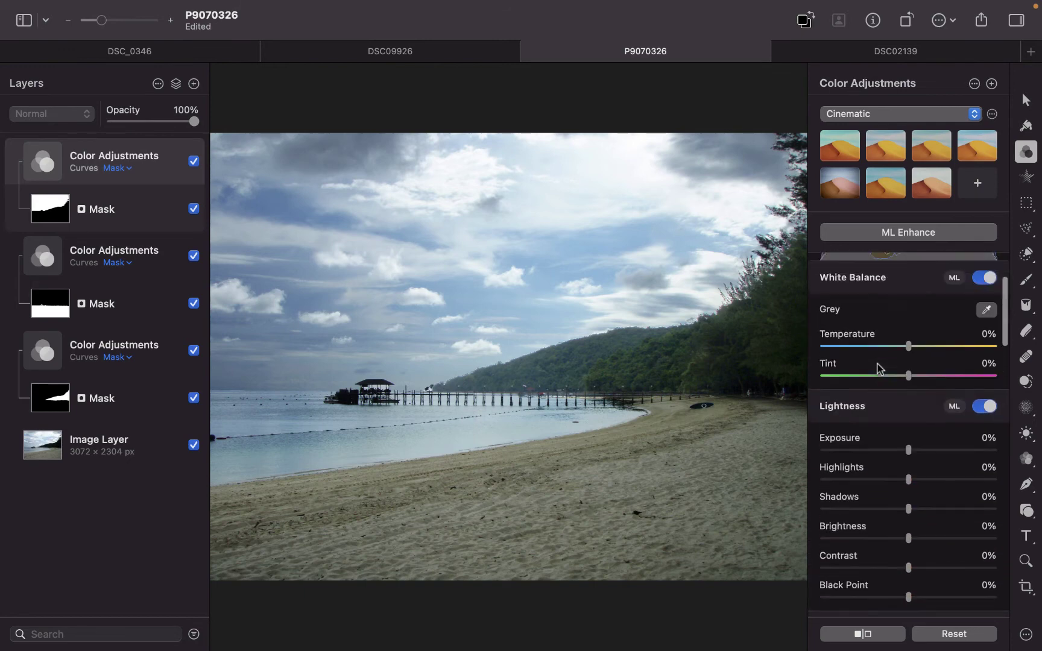
- Select the blues in Selective Color and lower their brightness to -34%
{"action": "scroll", "coordinate": [878, 368], "scroll_direction": "down", "scroll_amount": 8}
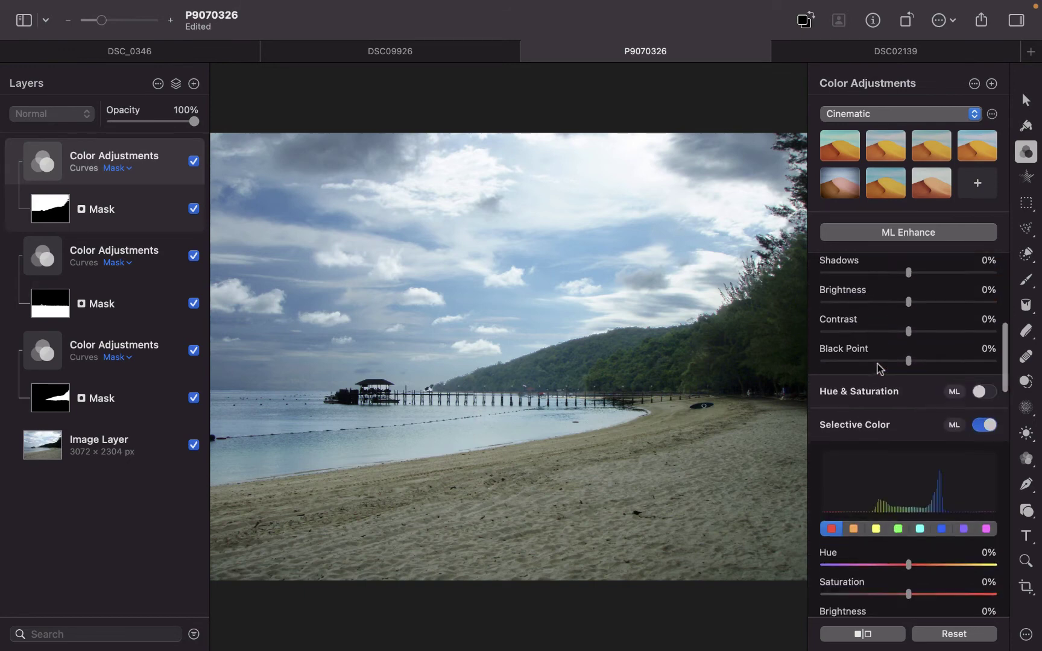
{"action": "left_click", "coordinate": [941, 278]}
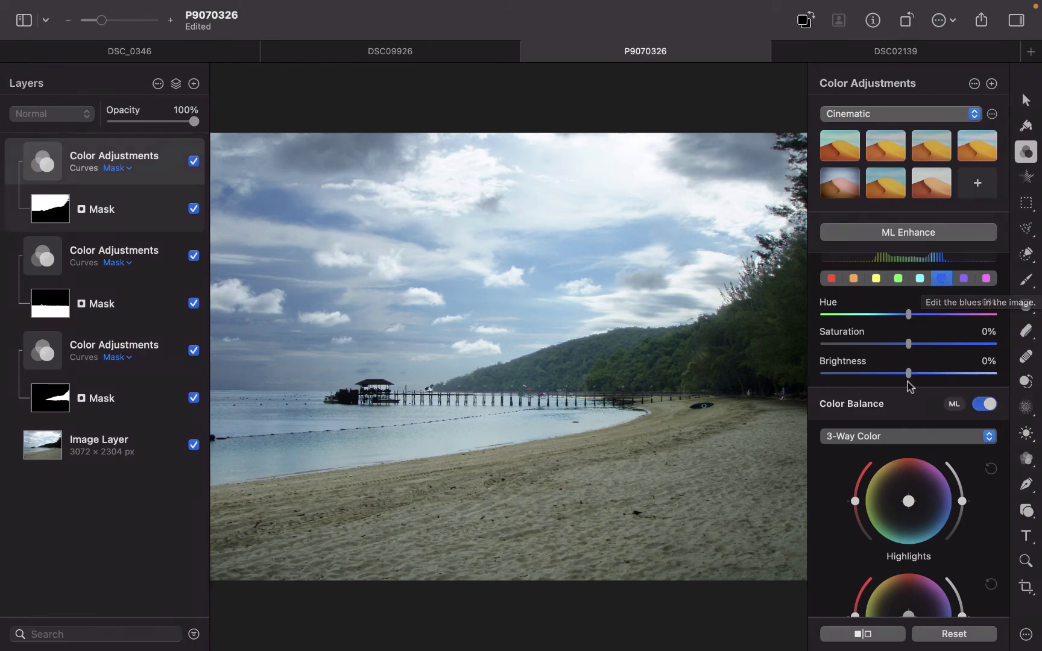
{"action": "left_click_drag", "start_coordinate": [909, 374], "coordinate": [880, 374]}
{"action": "scroll", "coordinate": [374, 380], "scroll_direction": "up", "scroll_amount": 5}
{"action": "scroll", "coordinate": [404, 381], "scroll_direction": "down", "scroll_amount": 5}
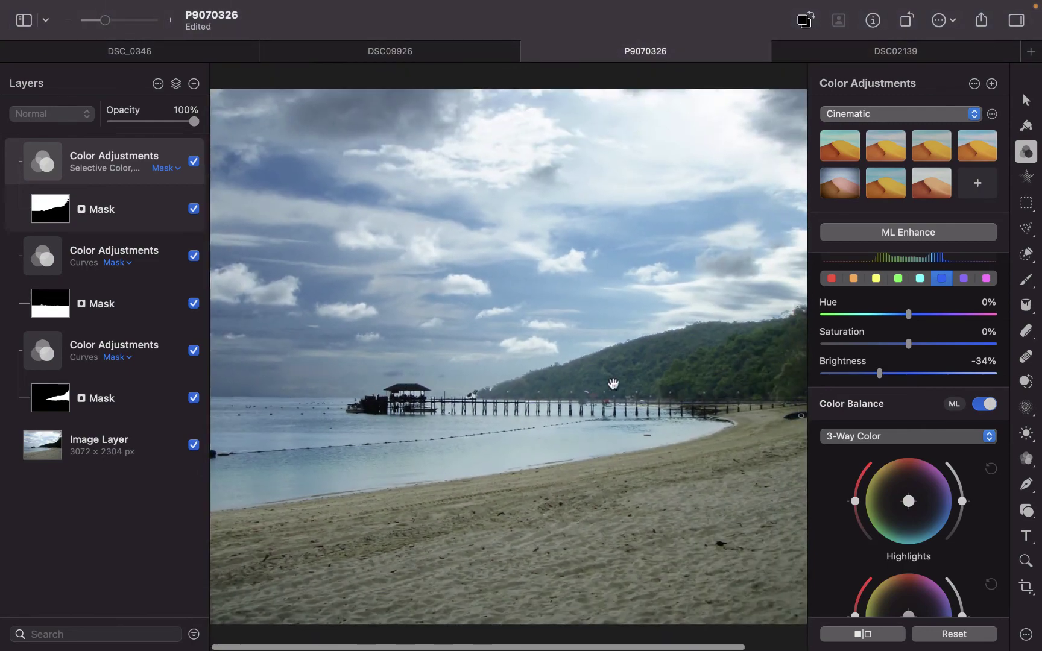
{"action": "scroll", "coordinate": [389, 422], "scroll_direction": "up", "scroll_amount": 5}
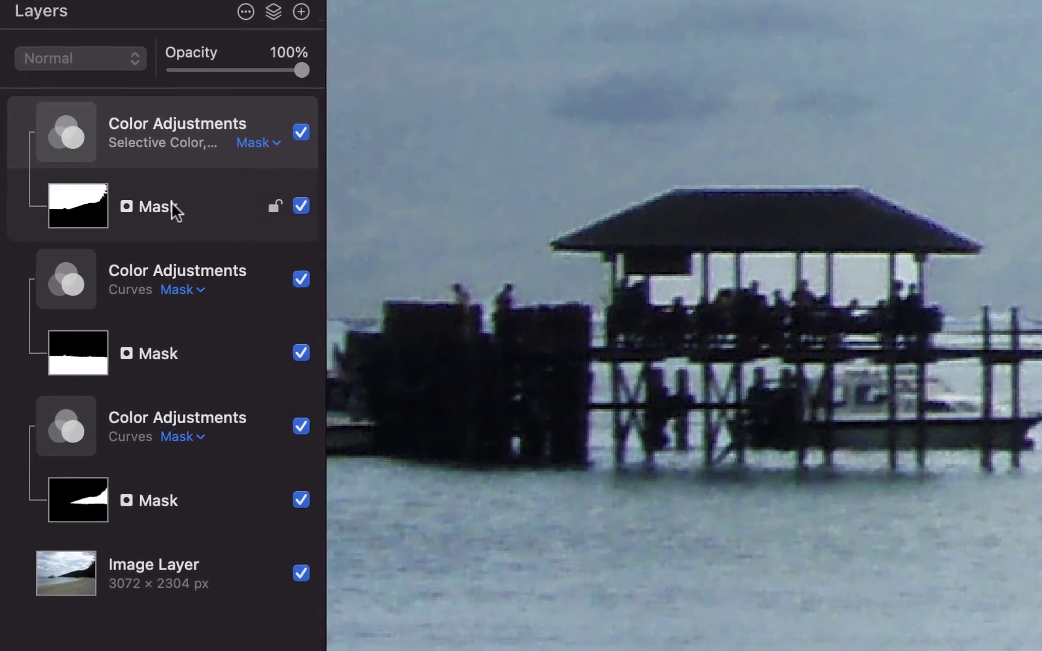
- Start refining the sky layer's mask with the Refine Edge Brush set to add
{"action": "right_click", "coordinate": [172, 204]}
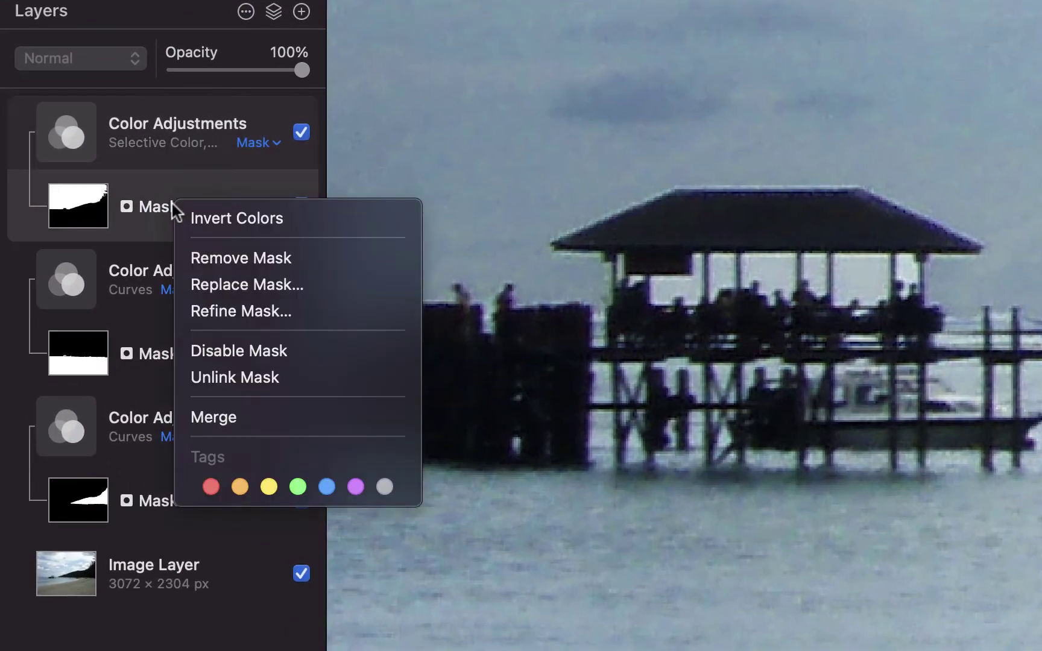
{"action": "left_click", "coordinate": [217, 317]}
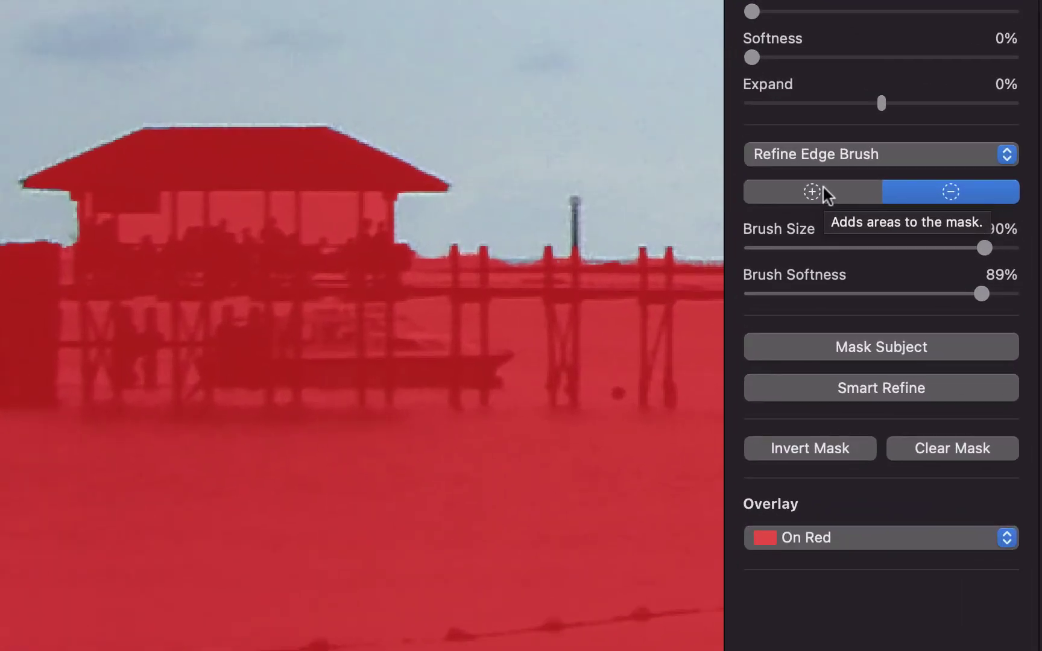
{"action": "left_click", "coordinate": [824, 190]}
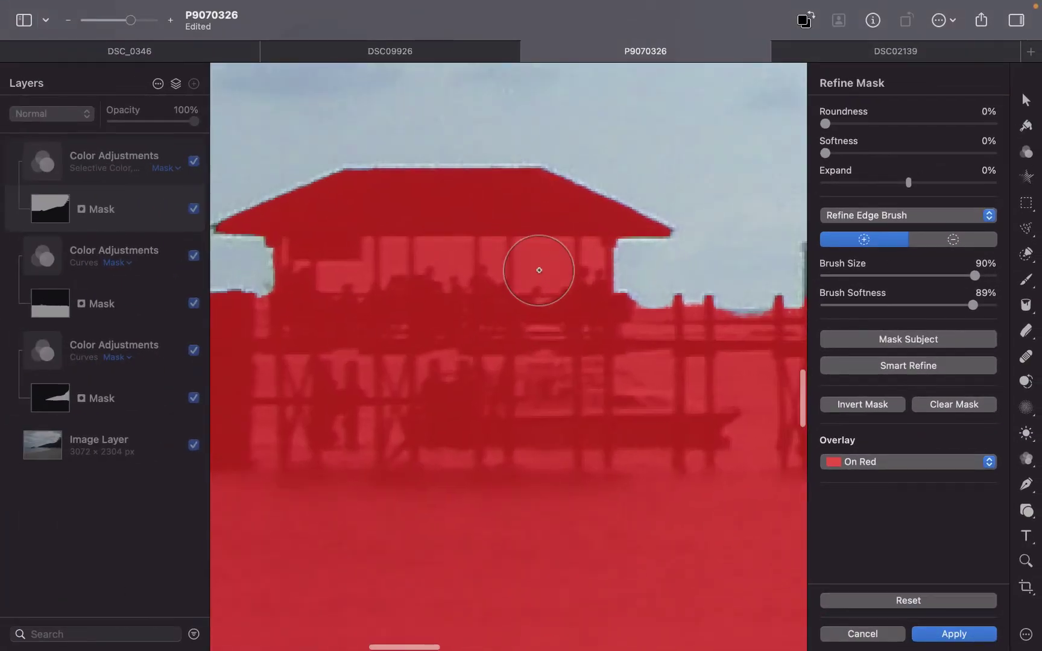
- Paint over the pavilion roof, windows and post gaps, then apply the refined mask
{"action": "left_click_drag", "start_coordinate": [538, 264], "coordinate": [490, 257]}
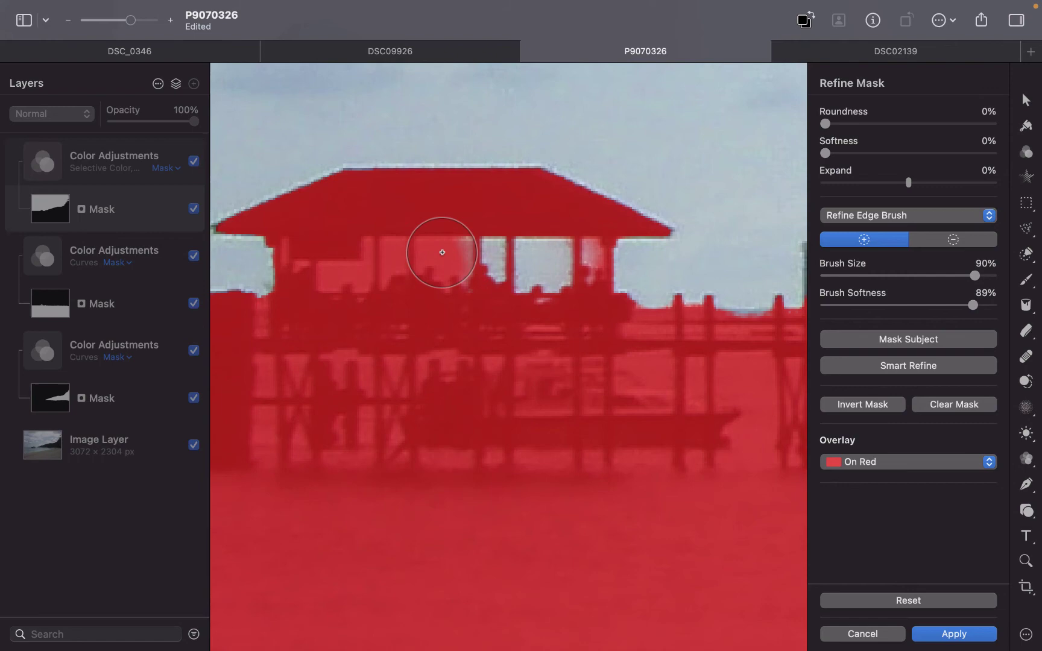
{"action": "mouse_move", "coordinate": [442, 252]}
{"action": "left_mouse_down"}
{"action": "mouse_move", "coordinate": [396, 249]}
{"action": "mouse_move", "coordinate": [349, 280]}
{"action": "left_mouse_up"}
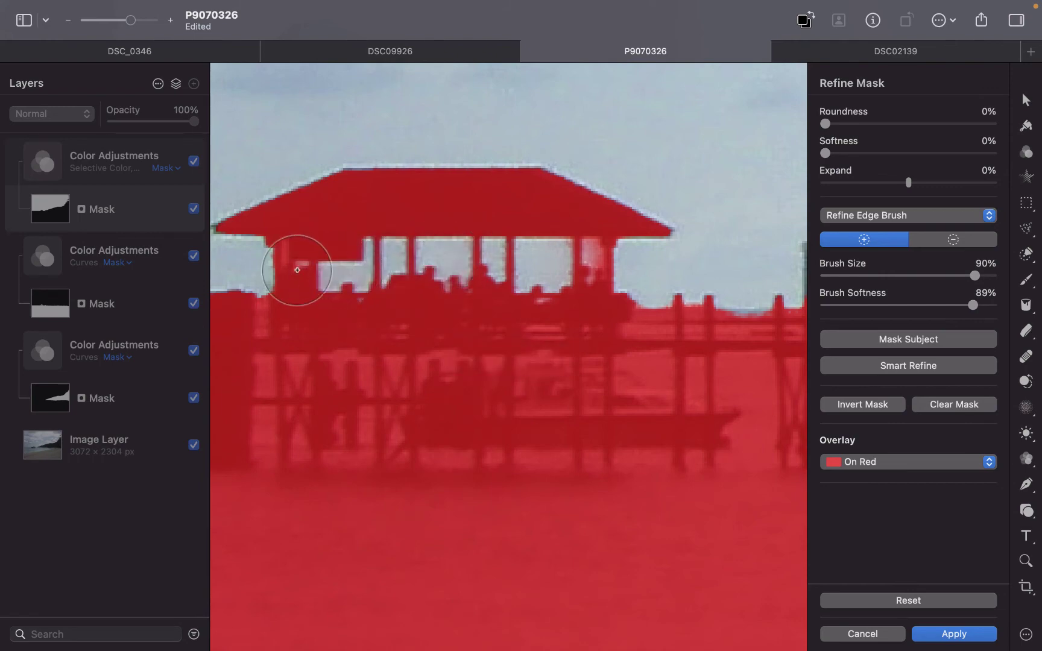
{"action": "scroll", "coordinate": [283, 241], "scroll_direction": "up", "scroll_amount": 5}
{"action": "left_click", "coordinate": [291, 215]}
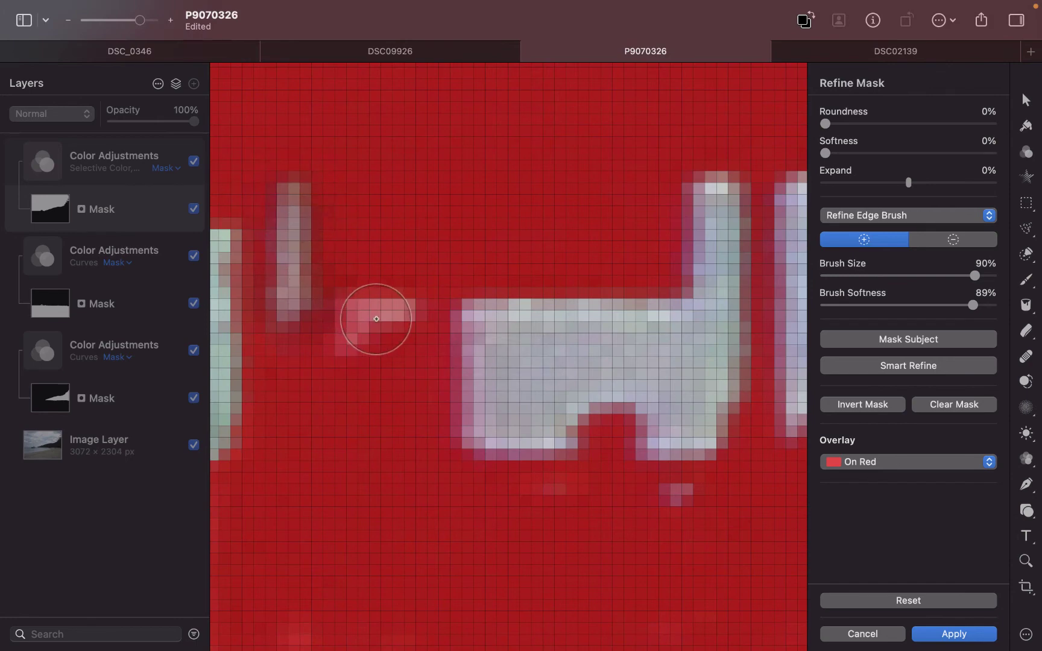
{"action": "left_click", "coordinate": [376, 318]}
{"action": "scroll", "coordinate": [365, 317], "scroll_direction": "down", "scroll_amount": 3}
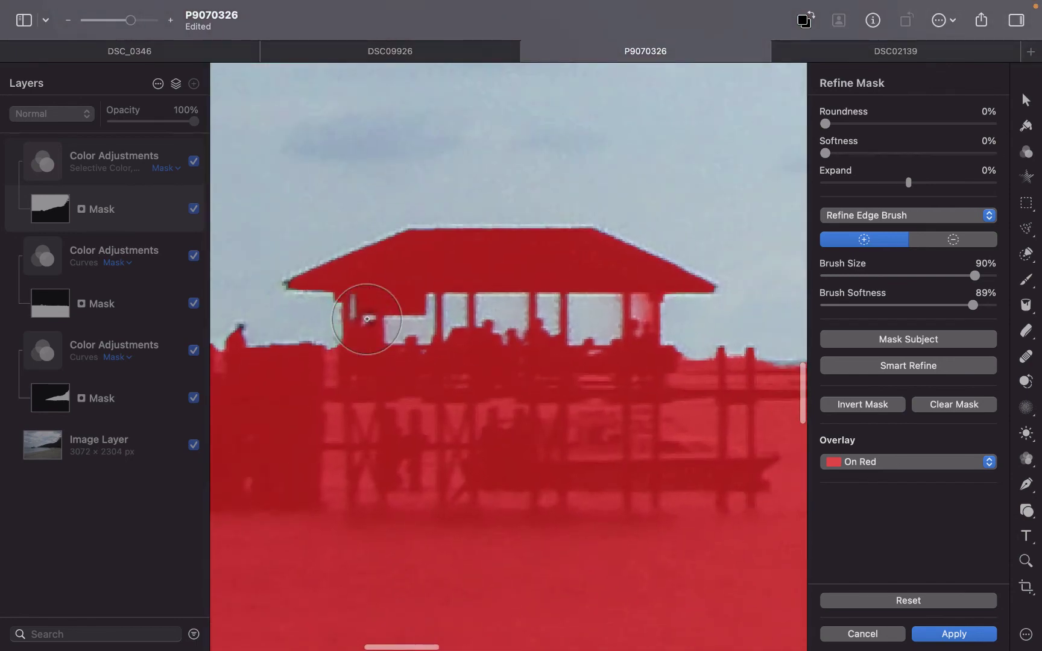
{"action": "key", "text": "super+0"}
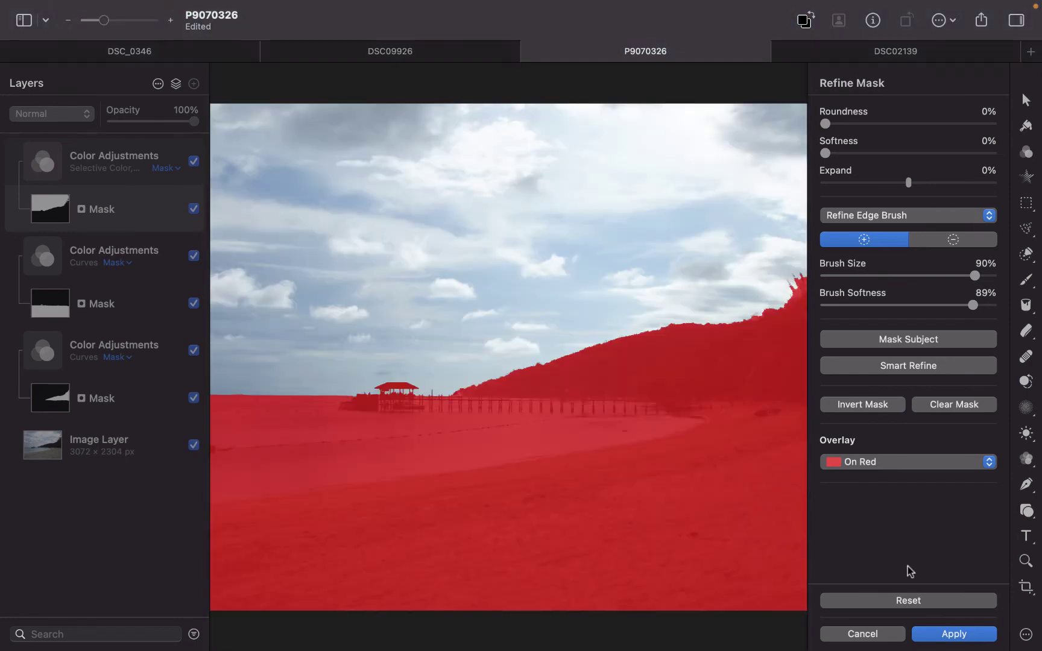
{"action": "left_click", "coordinate": [934, 635]}
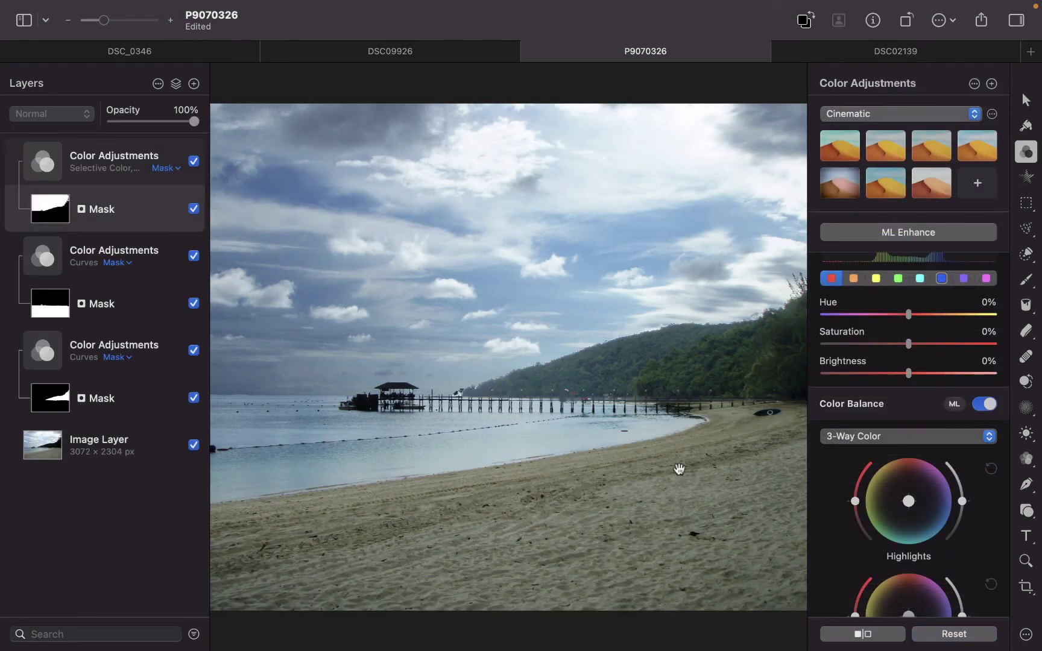
- Duplicate the image layer as an unedited copy on top and leave it hidden after comparing
{"action": "scroll", "coordinate": [679, 469], "scroll_direction": "down", "scroll_amount": 3}
{"action": "key", "text": "super+j"}
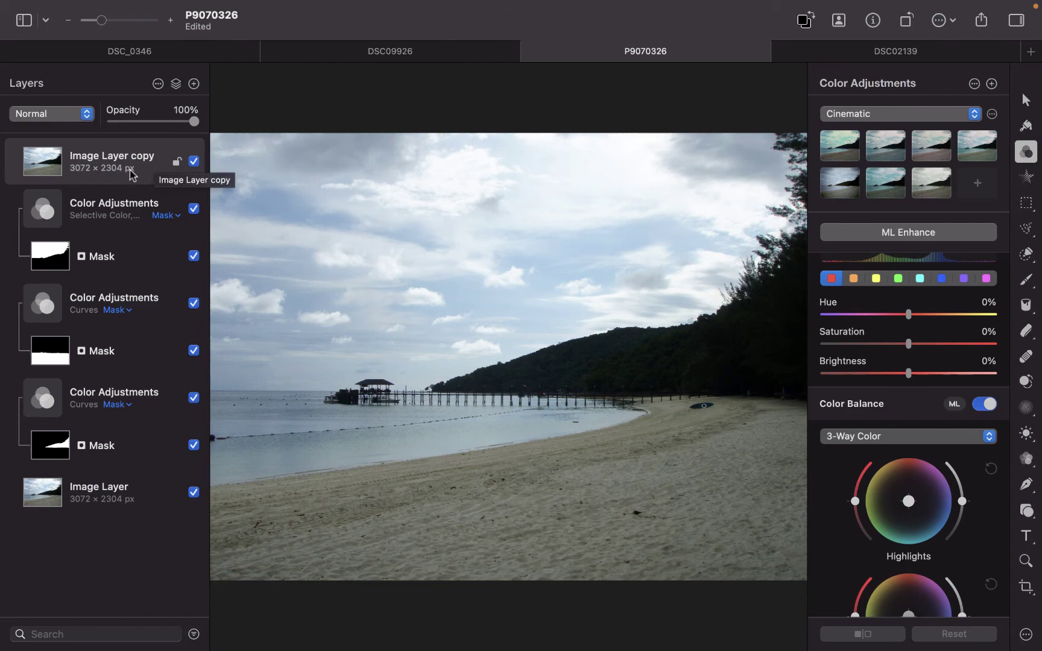
{"action": "left_click", "coordinate": [193, 161]}
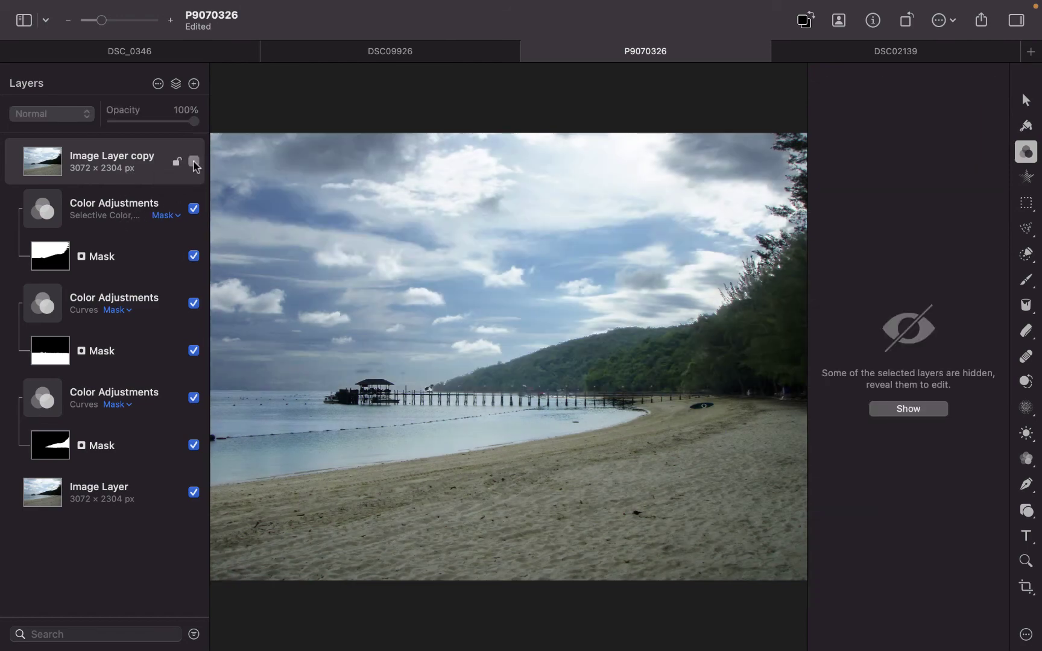
{"action": "left_click", "coordinate": [193, 162]}
{"action": "left_click", "coordinate": [194, 162]}
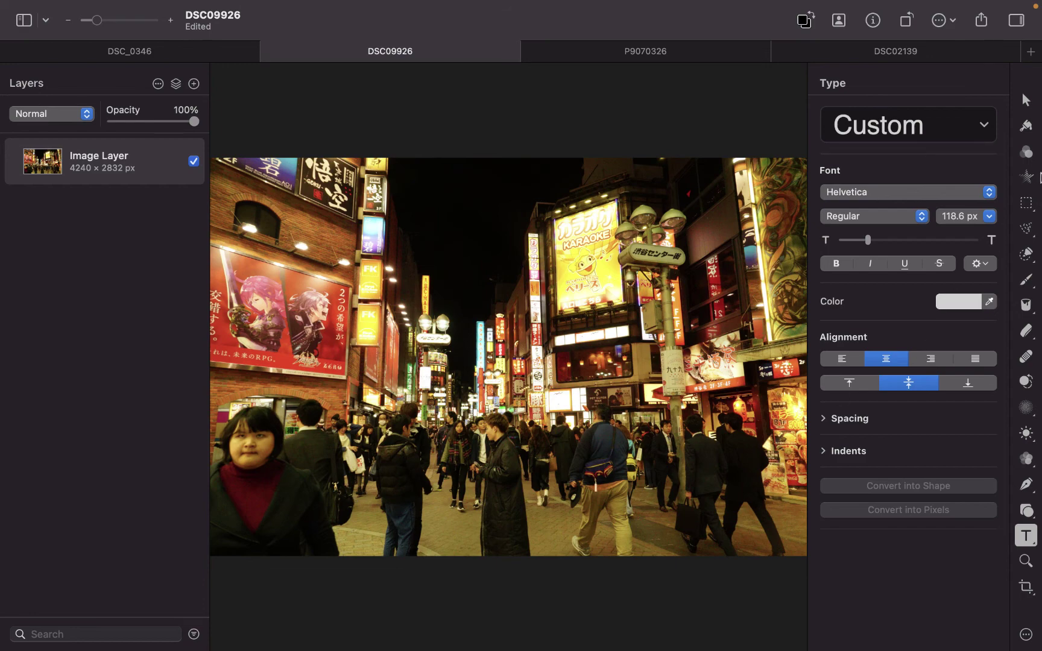
- Show the Color Adjustments with Curves for the DSC09926 night street photo
{"action": "left_click", "coordinate": [1026, 153]}
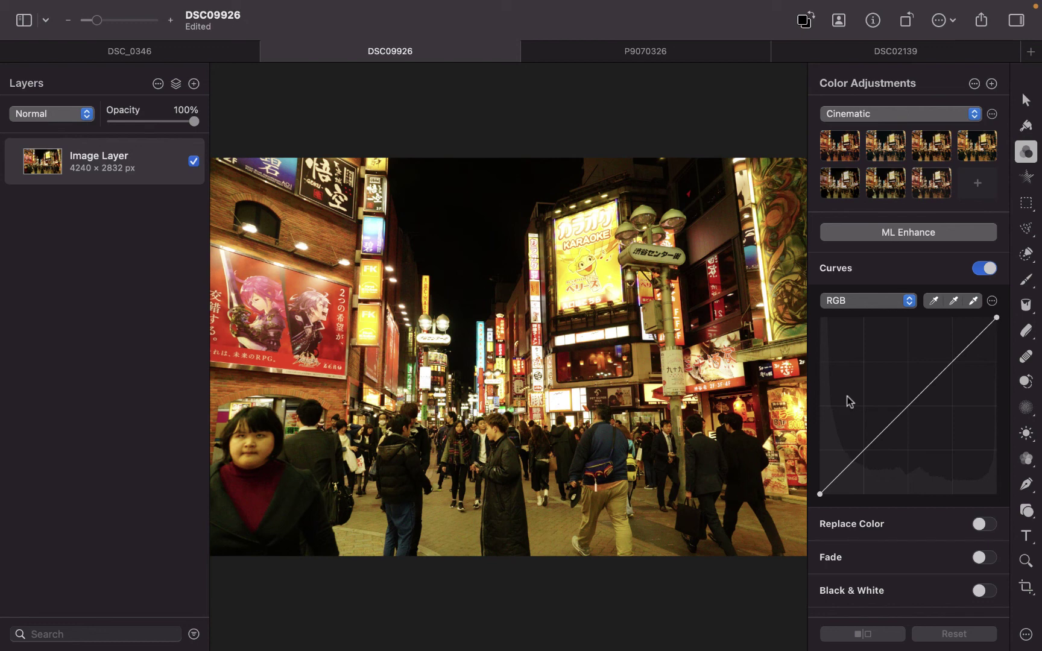
- Bow the Blue curve upward with points at 48→108 and 164→193
{"action": "left_click", "coordinate": [868, 304]}
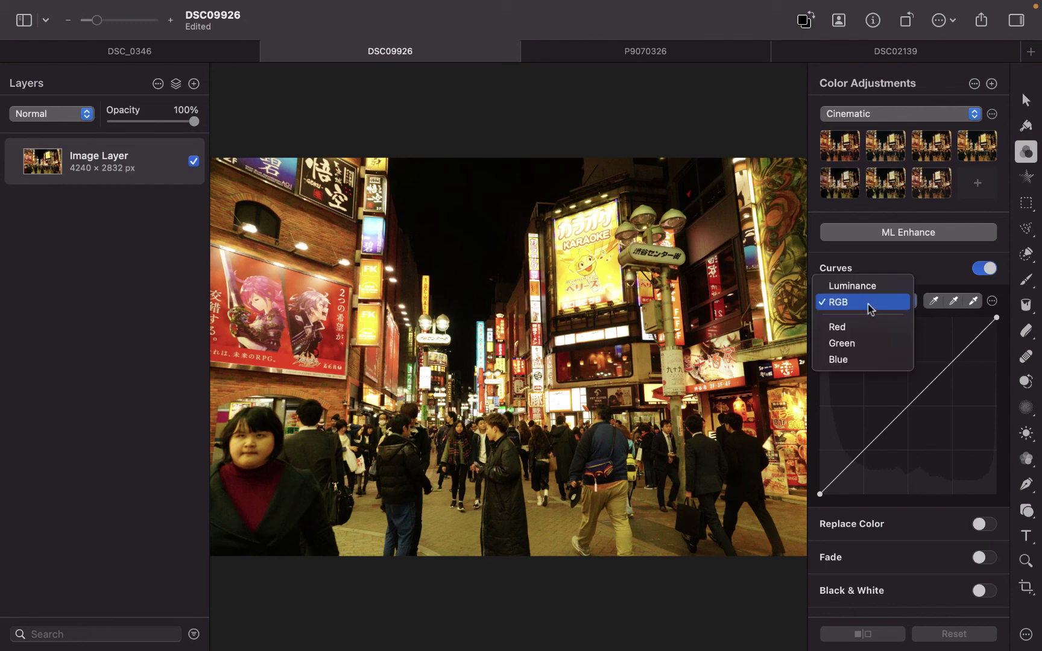
{"action": "left_click", "coordinate": [859, 362]}
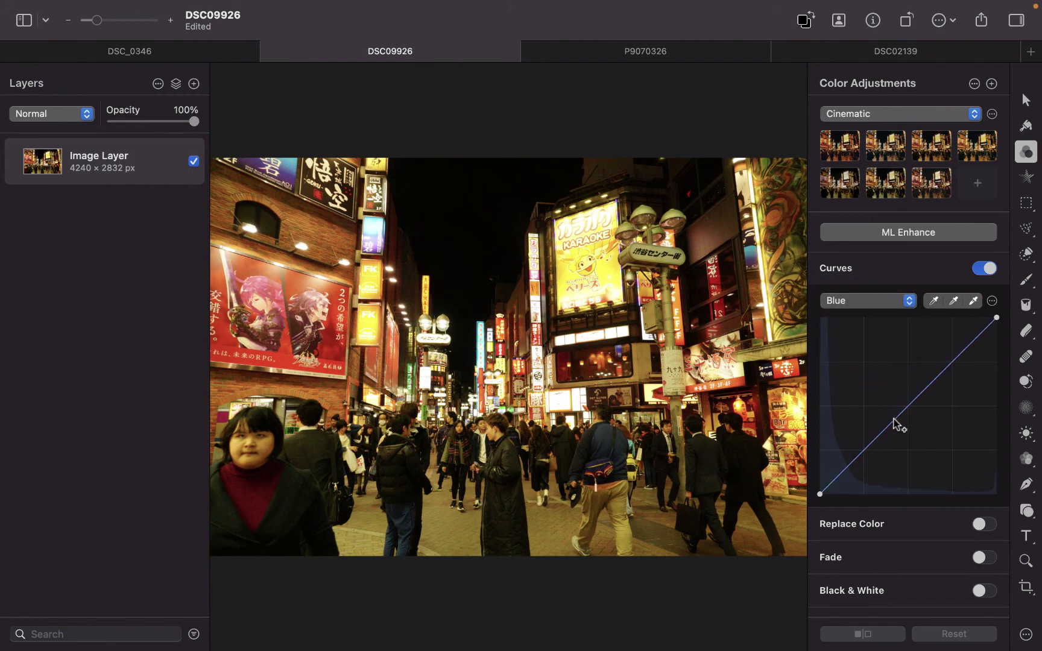
{"action": "left_click_drag", "start_coordinate": [895, 422], "coordinate": [853, 419]}
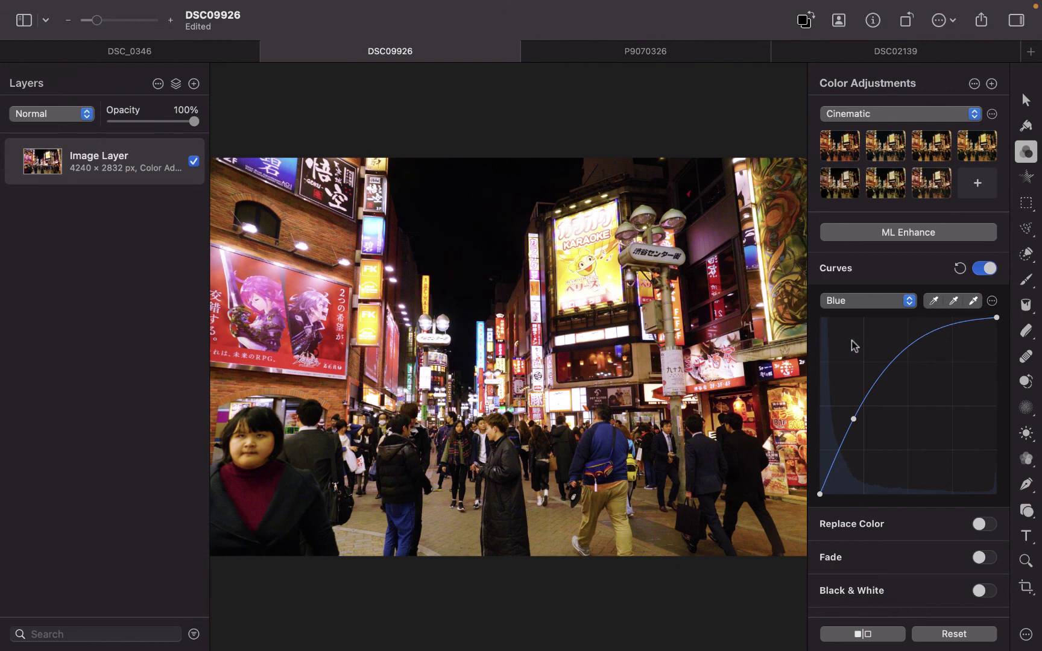
{"action": "mouse_move", "coordinate": [857, 424]}
{"action": "left_click_drag", "start_coordinate": [924, 341], "coordinate": [936, 363]}
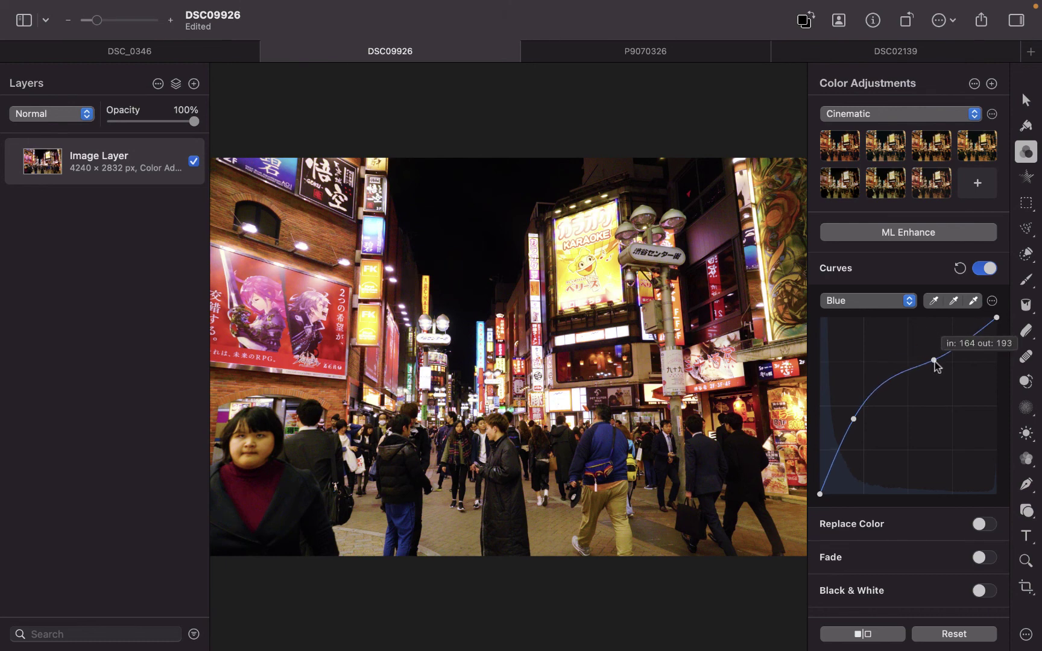
{"action": "left_click", "coordinate": [867, 302]}
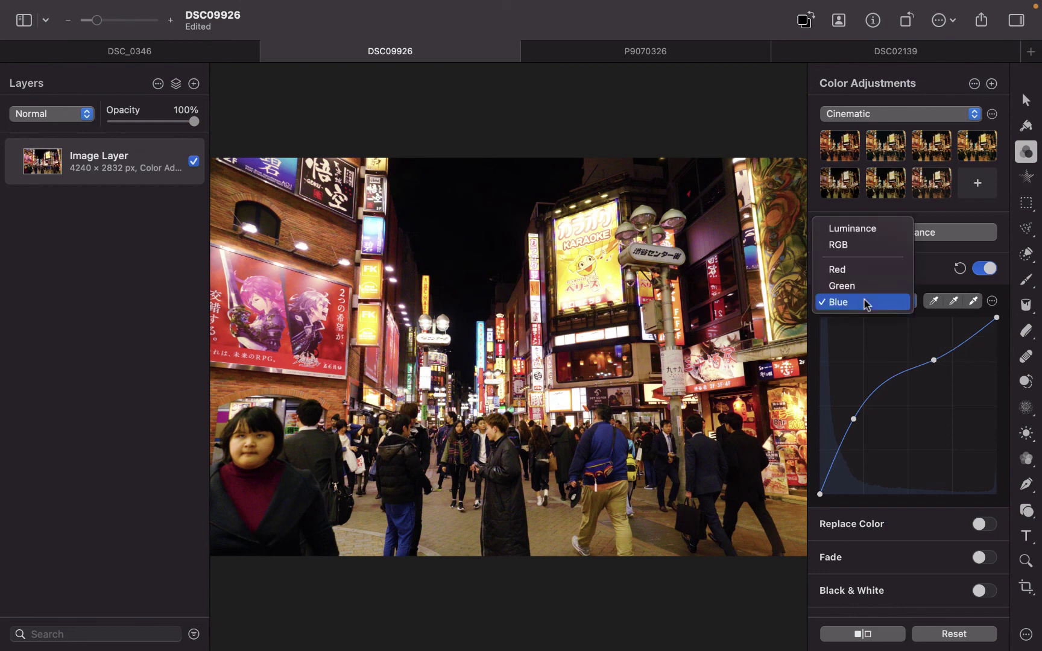
- Pull the Red curve slightly below the diagonal and set a Green midtone point at 116→106
{"action": "left_click", "coordinate": [847, 270]}
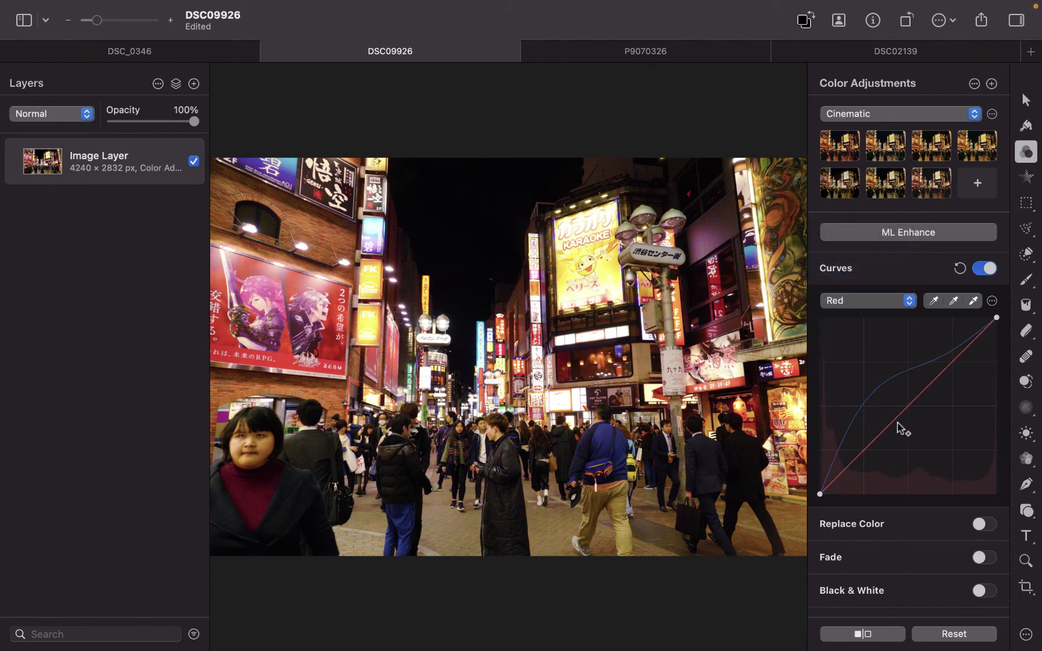
{"action": "left_click_drag", "start_coordinate": [897, 423], "coordinate": [915, 430]}
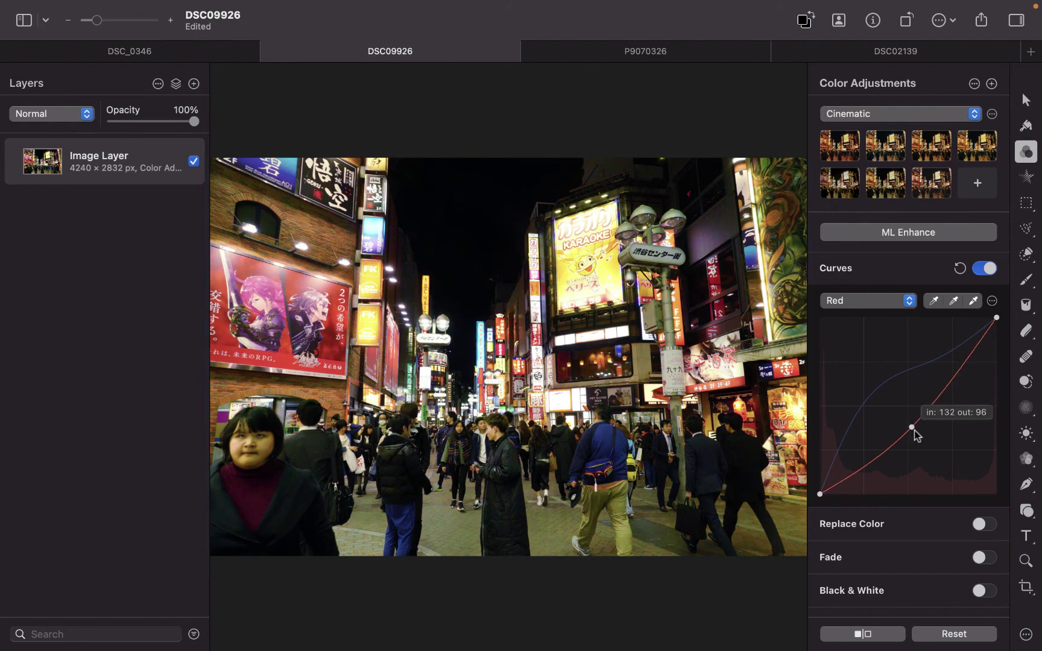
{"action": "left_click", "coordinate": [844, 302]}
{"action": "left_click", "coordinate": [842, 317]}
{"action": "left_click", "coordinate": [900, 418]}
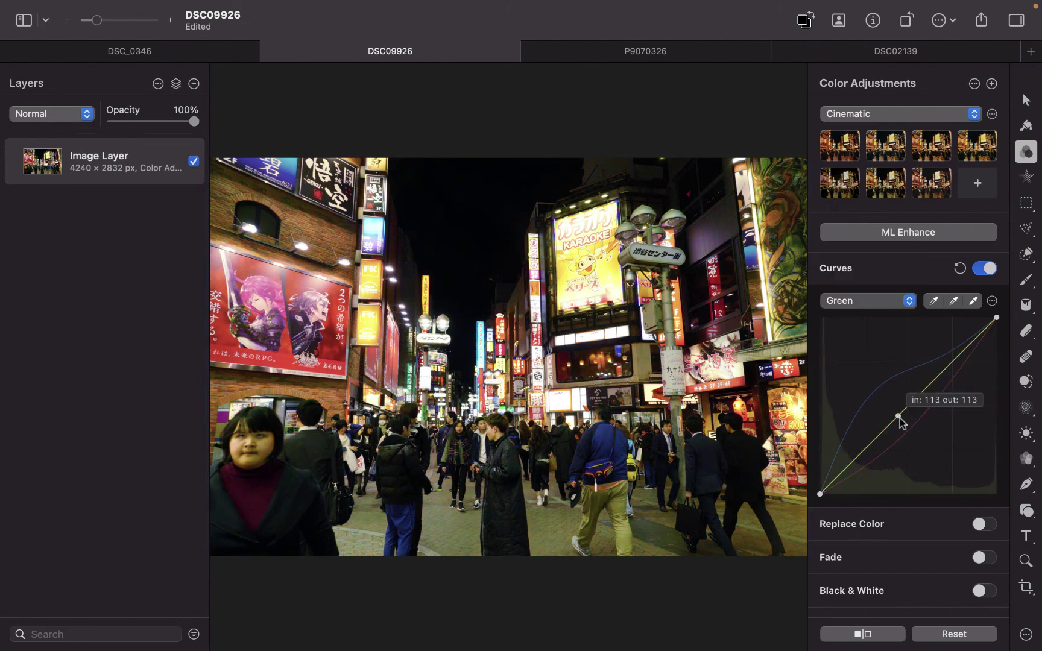
{"action": "mouse_move", "coordinate": [899, 418]}
{"action": "left_mouse_down"}
{"action": "mouse_move", "coordinate": [890, 410]}
{"action": "mouse_move", "coordinate": [903, 427]}
{"action": "left_mouse_up"}
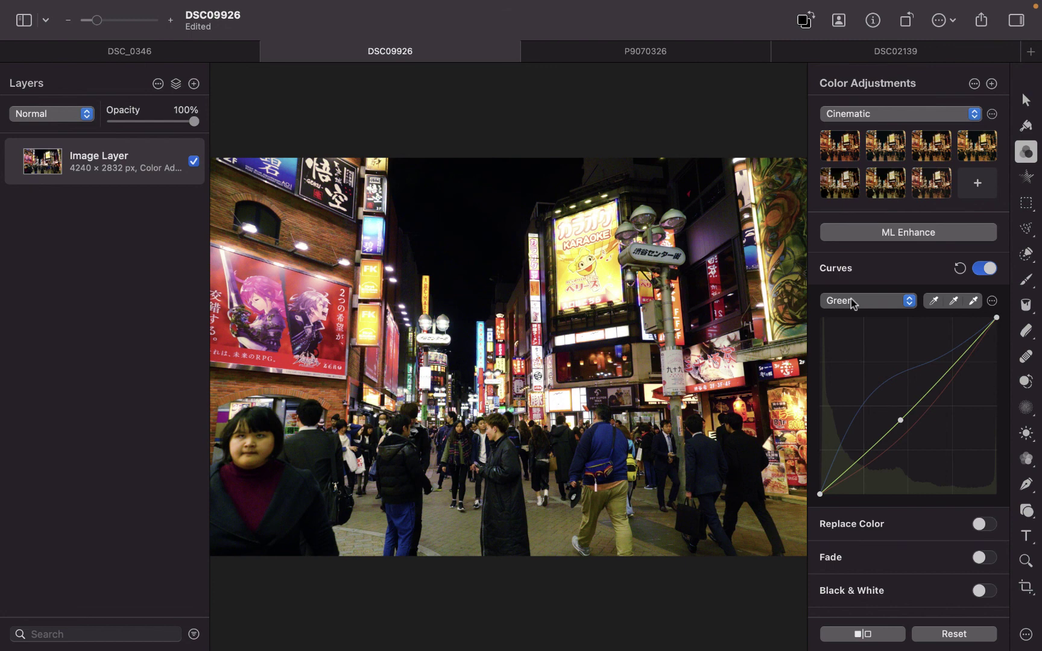
{"action": "left_click", "coordinate": [852, 301]}
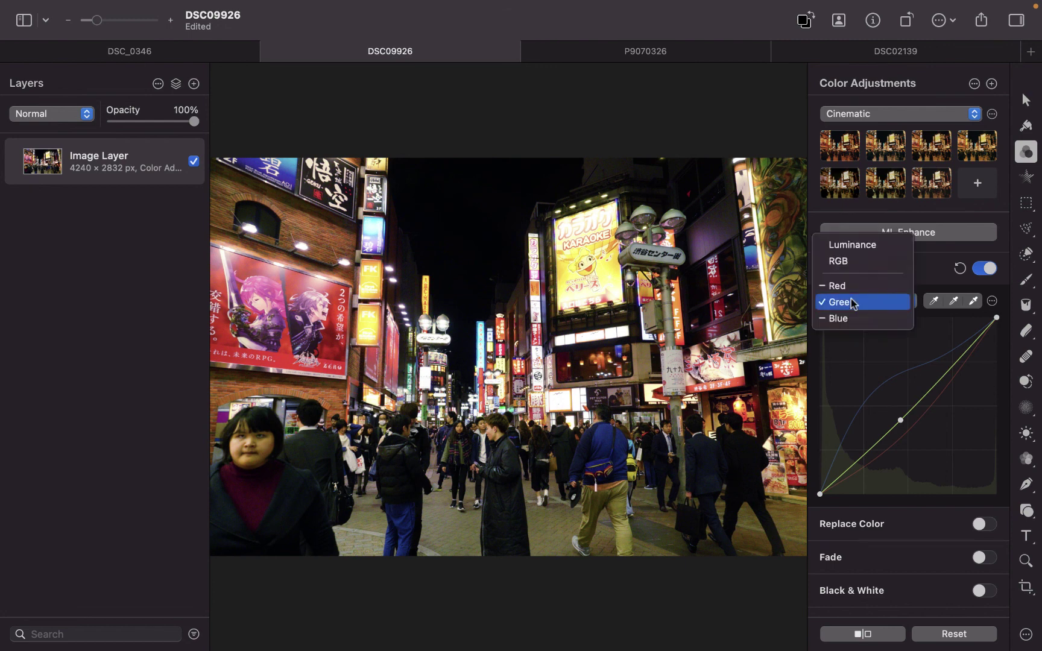
- On the Luminance curve, lift the shadows and raise the midtones to 139→142
{"action": "left_click", "coordinate": [849, 252]}
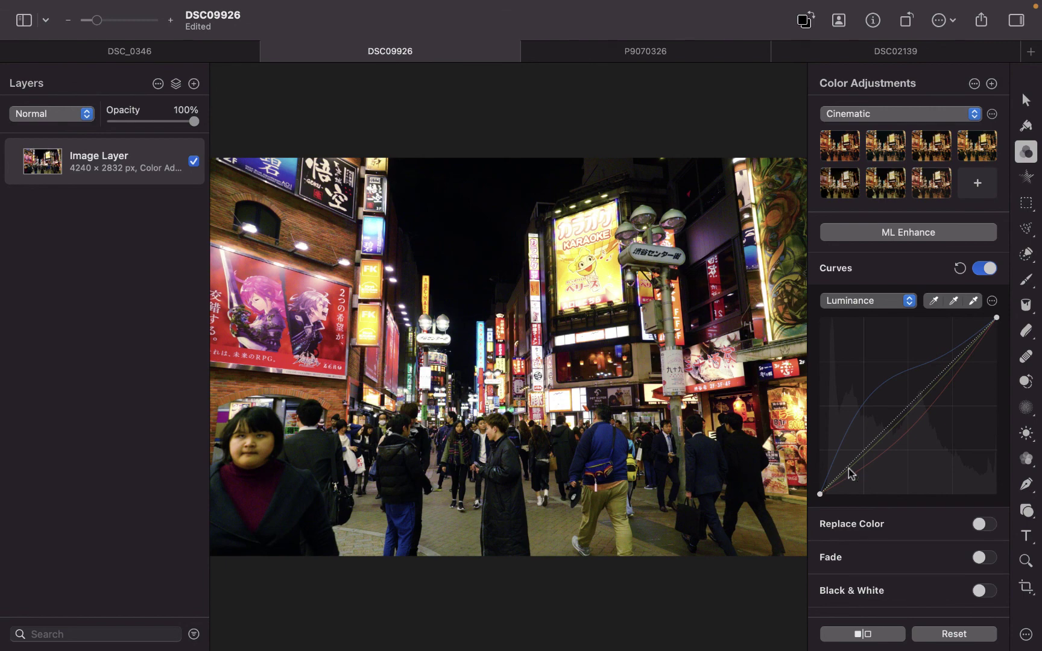
{"action": "left_click_drag", "start_coordinate": [849, 470], "coordinate": [846, 462]}
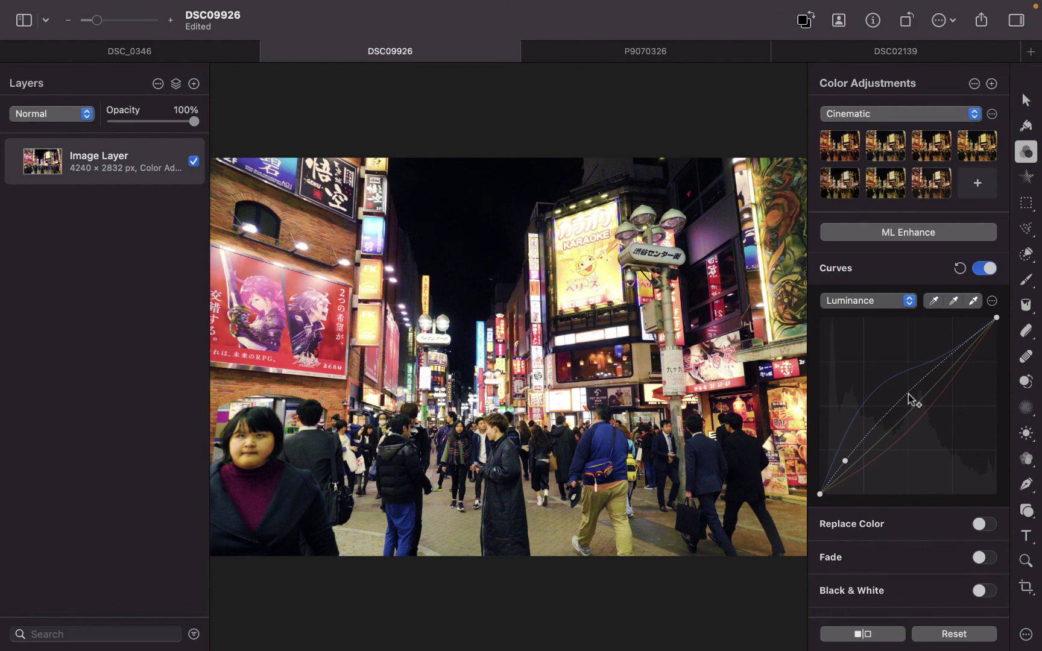
{"action": "left_click_drag", "start_coordinate": [909, 398], "coordinate": [918, 395]}
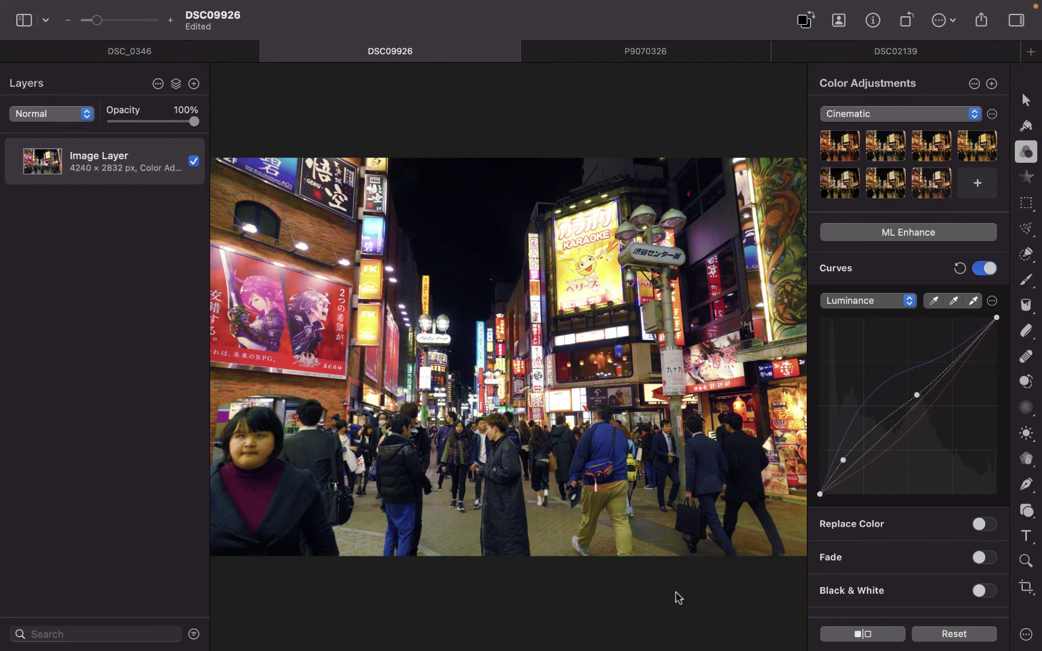
{"action": "left_click", "coordinate": [849, 638]}
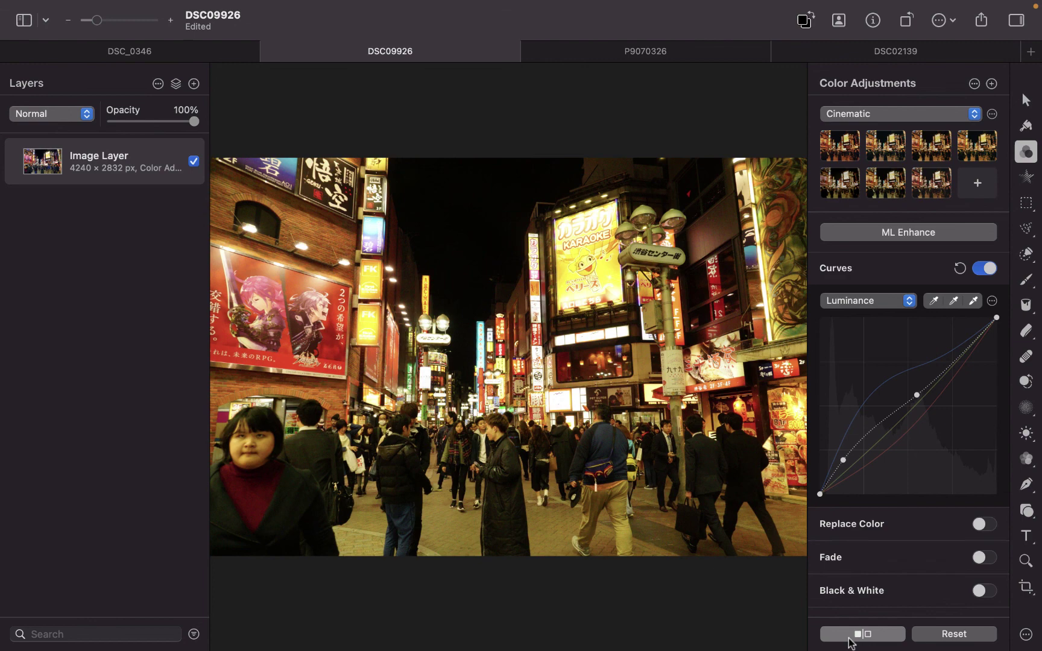
{"action": "left_click", "coordinate": [849, 638]}
{"action": "left_click", "coordinate": [849, 638]}
{"action": "left_click", "coordinate": [849, 639]}
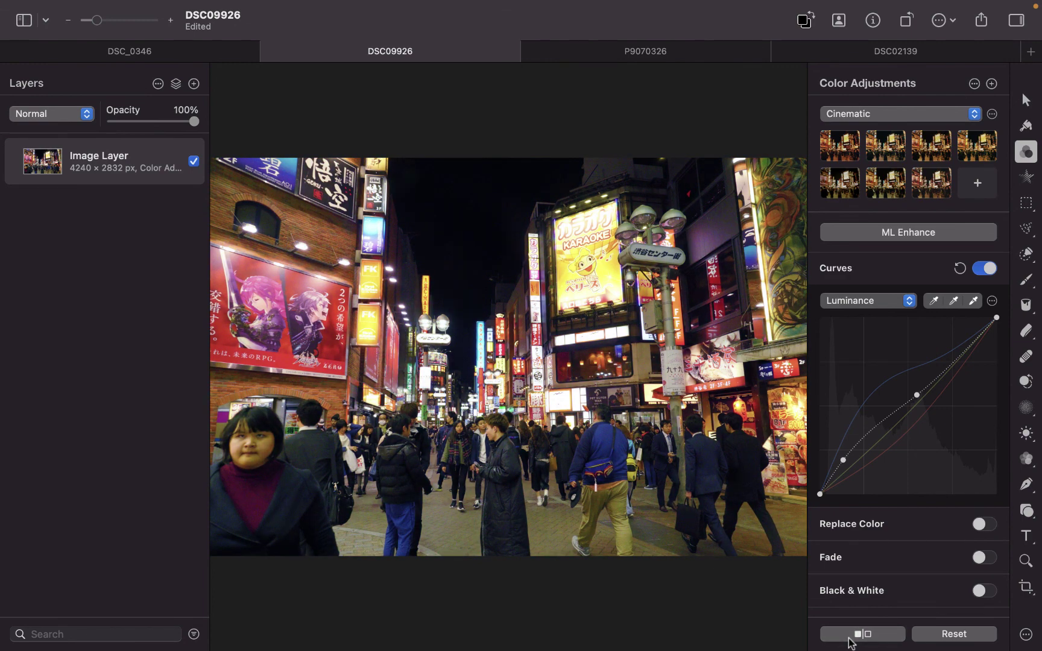